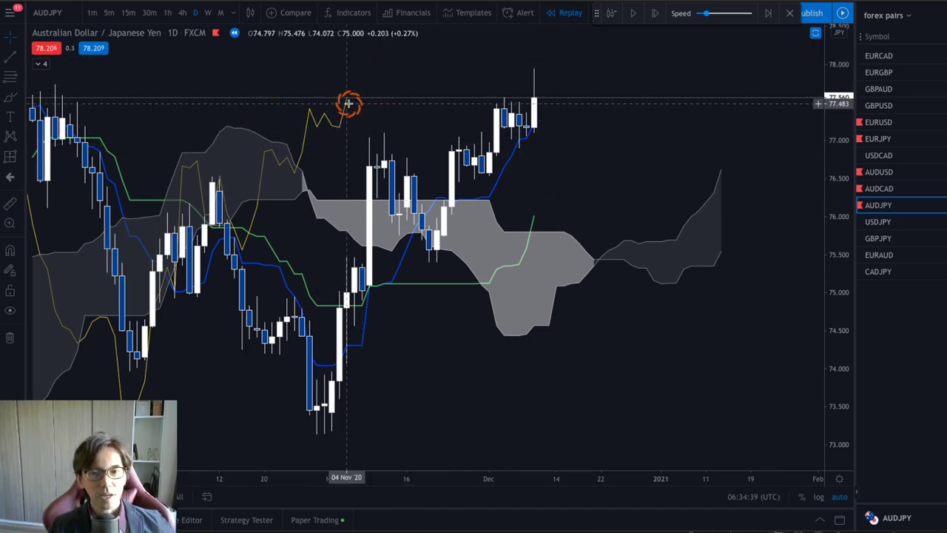
Sketch two red upward arrows and a red line at the recent highs, then switch to 1-hour candles.
{"action": "left_click_drag", "start_coordinate": [711, 293], "coordinate": [763, 259]}
{"action": "mouse_move", "coordinate": [679, 181]}
{"action": "left_mouse_down"}
{"action": "mouse_move", "coordinate": [701, 155]}
{"action": "mouse_move", "coordinate": [688, 150]}
{"action": "left_mouse_up"}
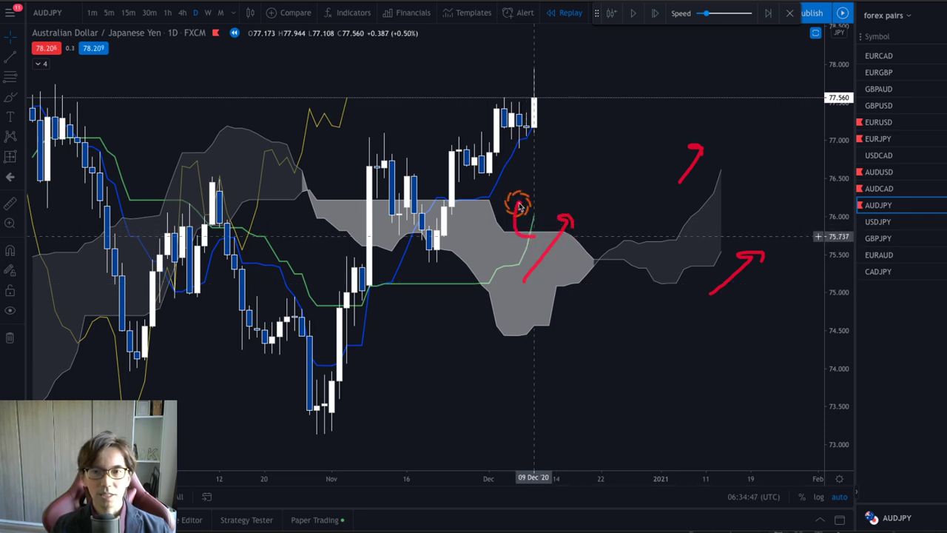
{"action": "mouse_move", "coordinate": [463, 100]}
{"action": "left_mouse_down"}
{"action": "mouse_move", "coordinate": [571, 101]}
{"action": "mouse_move", "coordinate": [548, 67]}
{"action": "mouse_move", "coordinate": [578, 75]}
{"action": "left_mouse_up"}
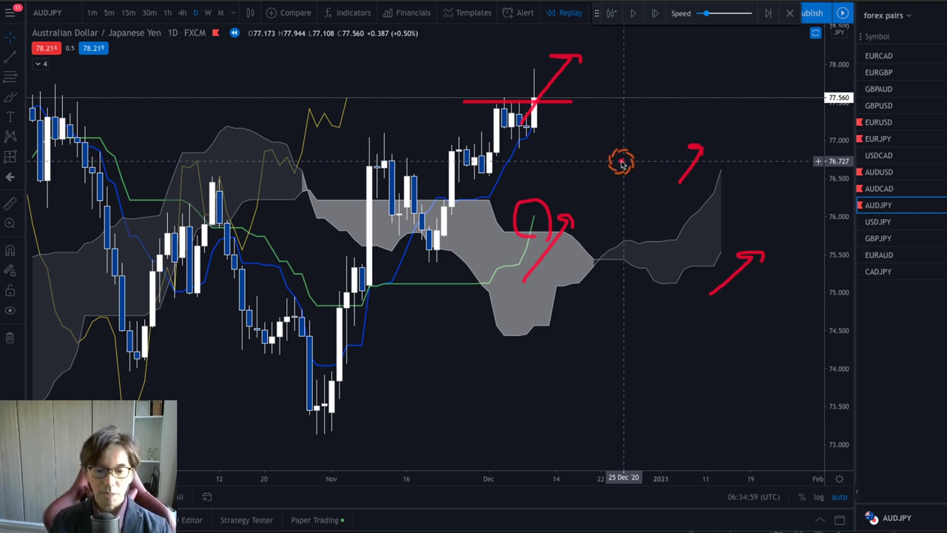
{"action": "left_click", "coordinate": [168, 15]}
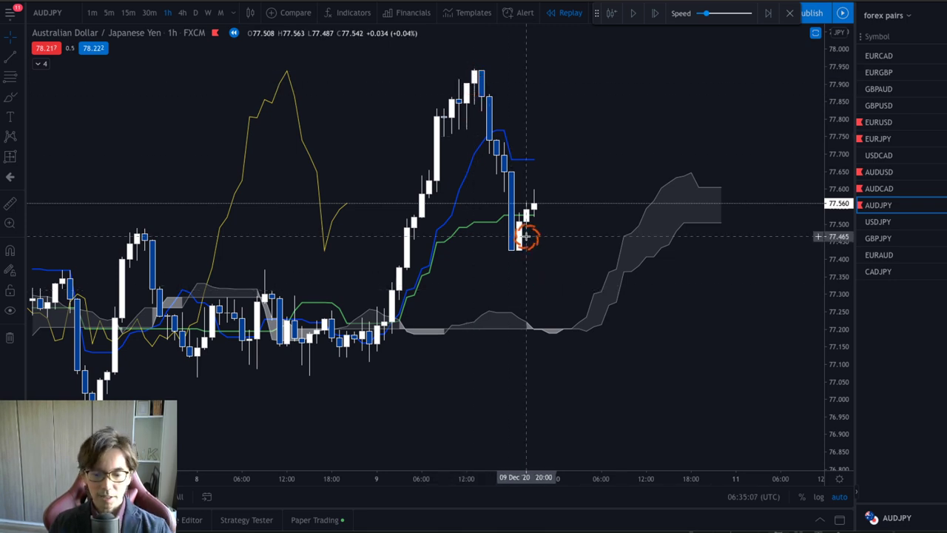
Sketch red rising and sideways scenario arrows around the cloud, circle the yellow-line dip, then clear them.
{"action": "left_click_drag", "start_coordinate": [512, 252], "coordinate": [683, 39]}
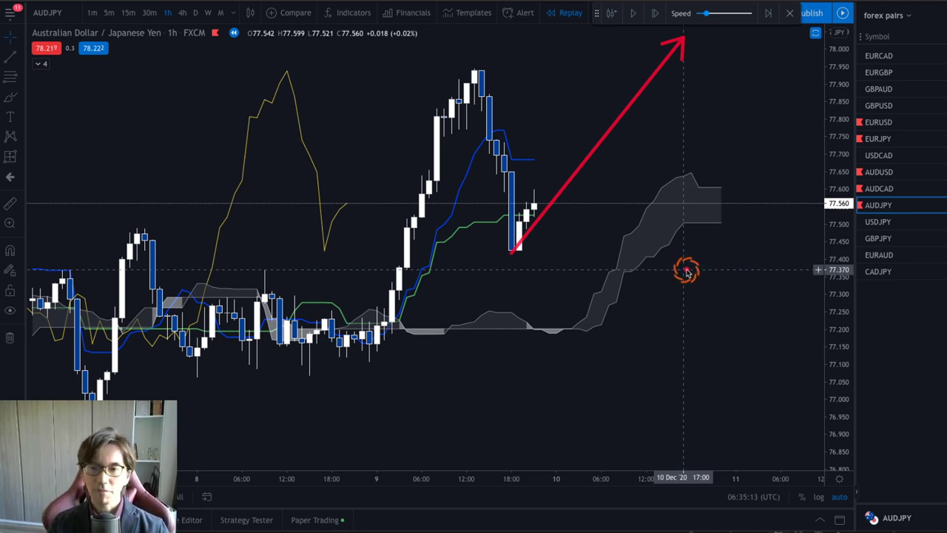
{"action": "left_click_drag", "start_coordinate": [675, 214], "coordinate": [760, 214]}
{"action": "left_click_drag", "start_coordinate": [584, 214], "coordinate": [627, 214]}
{"action": "mouse_move", "coordinate": [346, 239]}
{"action": "left_mouse_down"}
{"action": "mouse_move", "coordinate": [311, 201]}
{"action": "mouse_move", "coordinate": [372, 242]}
{"action": "left_mouse_up"}
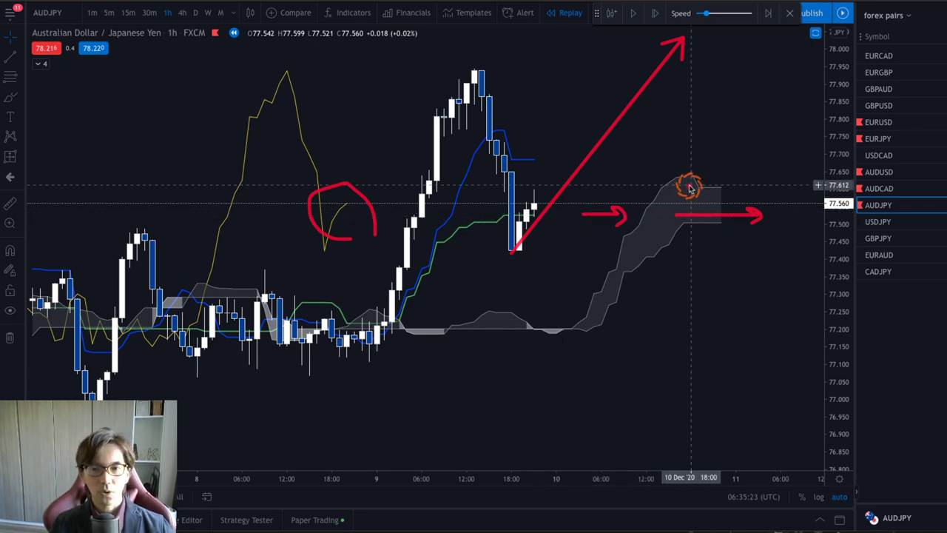
{"action": "mouse_move", "coordinate": [611, 216]}
{"action": "left_mouse_down"}
{"action": "mouse_move", "coordinate": [651, 171]}
{"action": "mouse_move", "coordinate": [651, 181]}
{"action": "left_mouse_up"}
{"action": "mouse_move", "coordinate": [761, 202]}
{"action": "left_mouse_down"}
{"action": "mouse_move", "coordinate": [785, 161]}
{"action": "mouse_move", "coordinate": [787, 171]}
{"action": "left_mouse_up"}
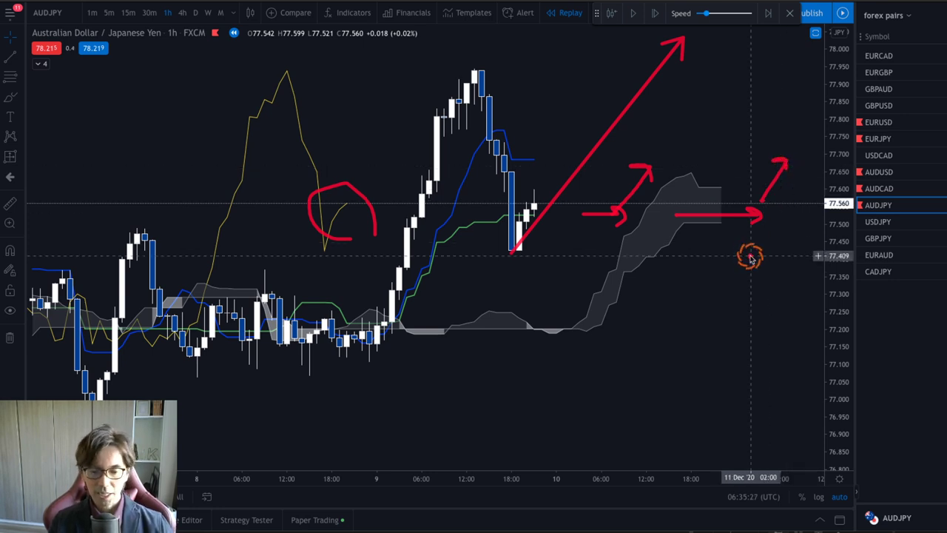
{"action": "key", "text": "Escape"}
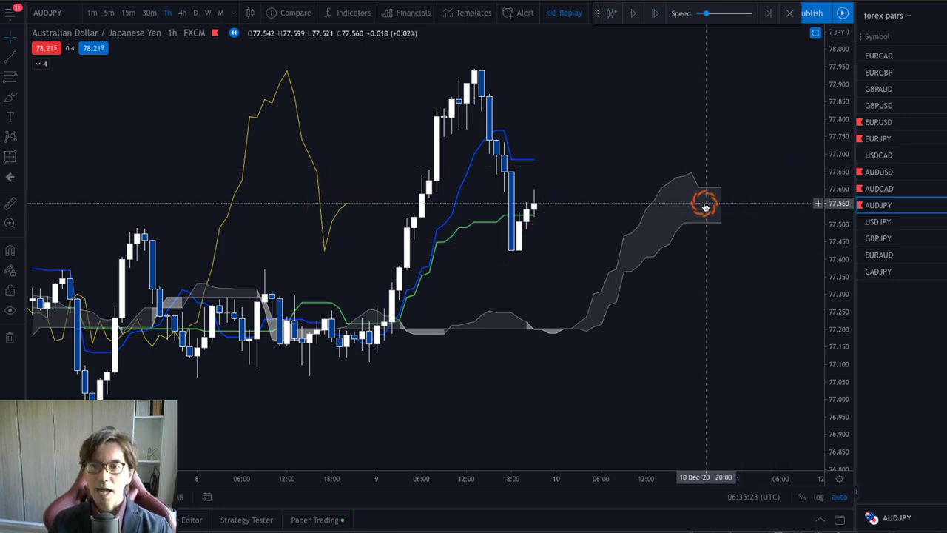
Advance the 1-hour replay forward seven bars.
{"action": "left_click", "coordinate": [659, 17]}
{"action": "left_click", "coordinate": [660, 20]}
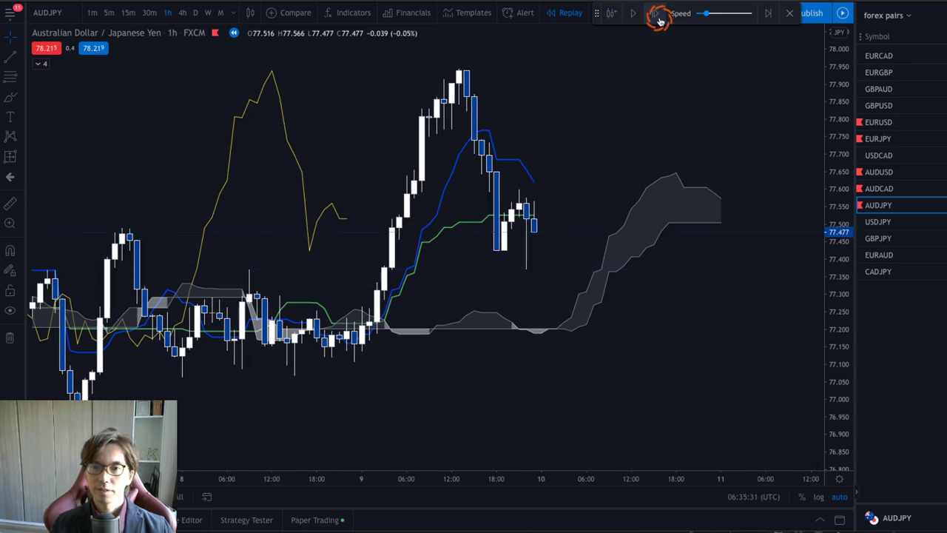
{"action": "left_click", "coordinate": [661, 20]}
{"action": "left_click", "coordinate": [660, 20]}
{"action": "left_click", "coordinate": [660, 20]}
{"action": "left_click", "coordinate": [660, 20]}
{"action": "left_click", "coordinate": [660, 20]}
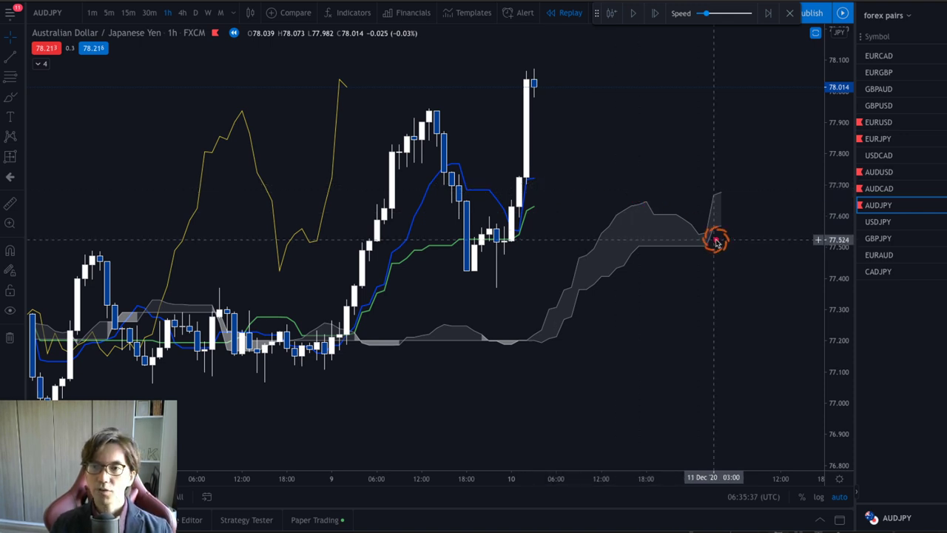
Draw red rising arrows, circle the yellow-line peak, sketch the rally continuation, then clear the sketches.
{"action": "mouse_move", "coordinate": [681, 234]}
{"action": "left_mouse_down"}
{"action": "mouse_move", "coordinate": [755, 190]}
{"action": "mouse_move", "coordinate": [760, 202]}
{"action": "left_mouse_up"}
{"action": "left_click", "coordinate": [762, 204]}
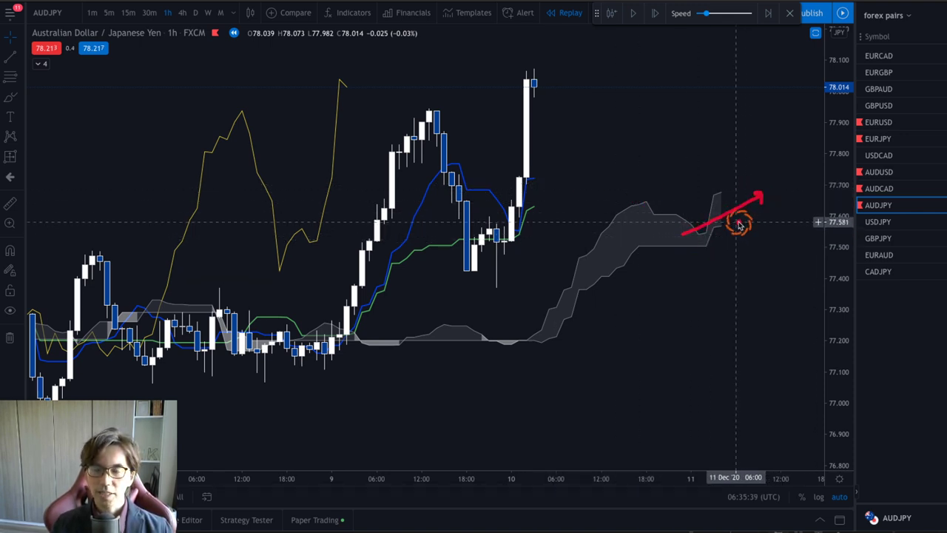
{"action": "left_click_drag", "start_coordinate": [541, 235], "coordinate": [596, 200]}
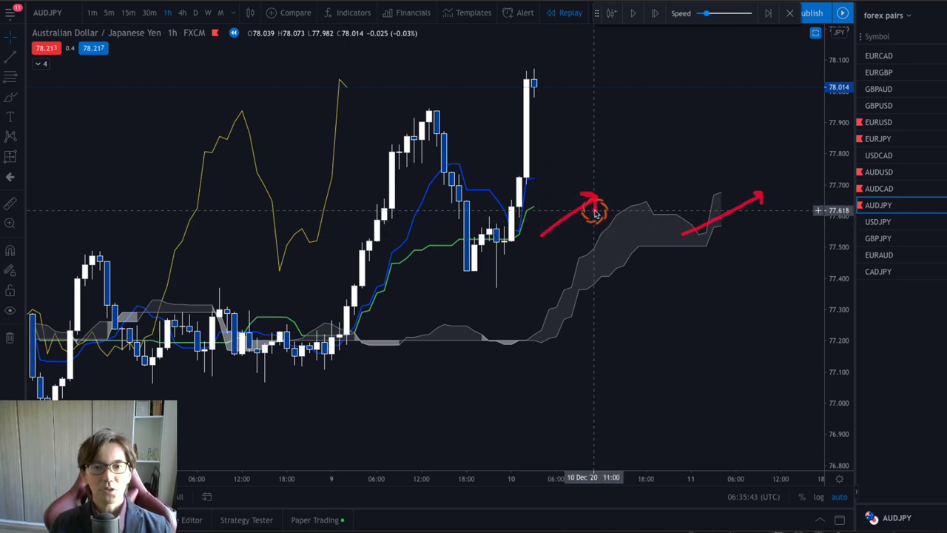
{"action": "mouse_move", "coordinate": [348, 111]}
{"action": "left_mouse_down"}
{"action": "mouse_move", "coordinate": [302, 59]}
{"action": "mouse_move", "coordinate": [372, 108]}
{"action": "left_mouse_up"}
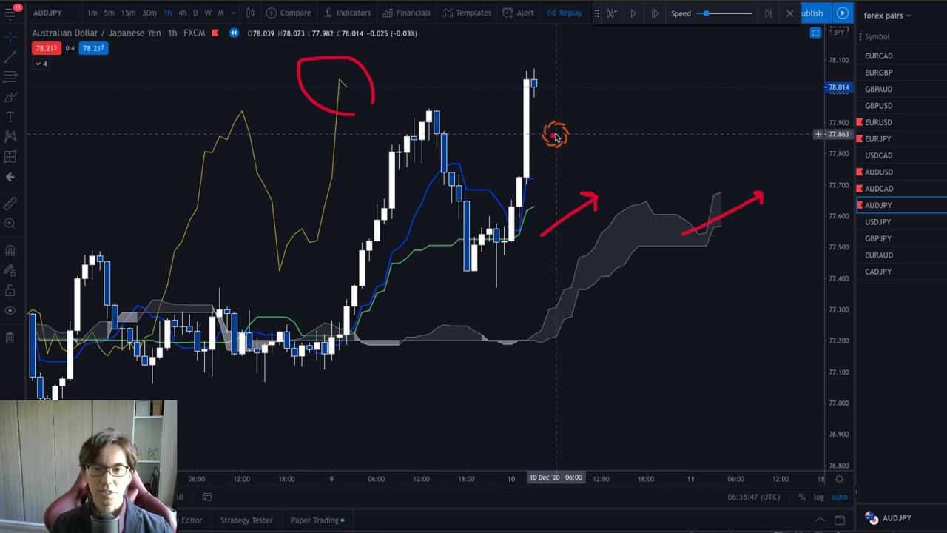
{"action": "mouse_move", "coordinate": [497, 148]}
{"action": "left_mouse_down"}
{"action": "mouse_move", "coordinate": [614, 22]}
{"action": "mouse_move", "coordinate": [626, 59]}
{"action": "left_mouse_up"}
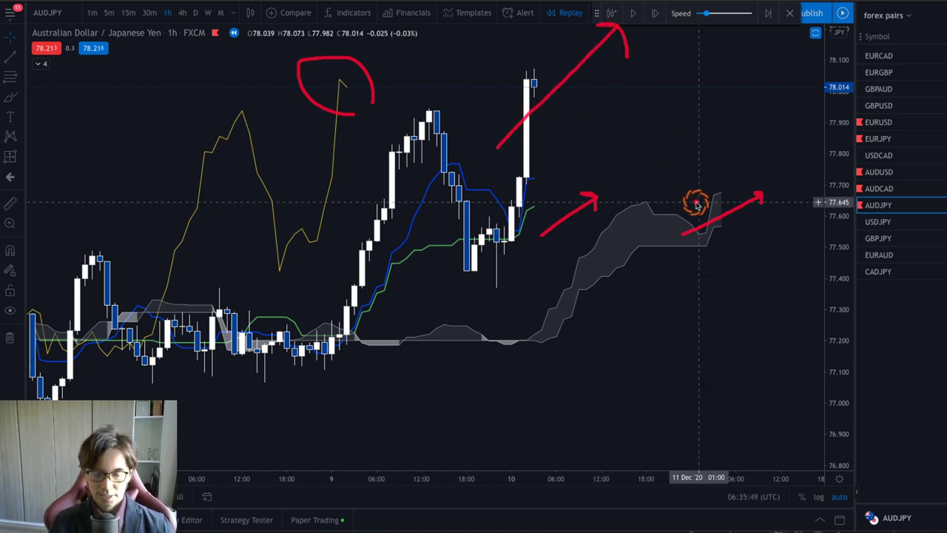
{"action": "key", "text": "Escape"}
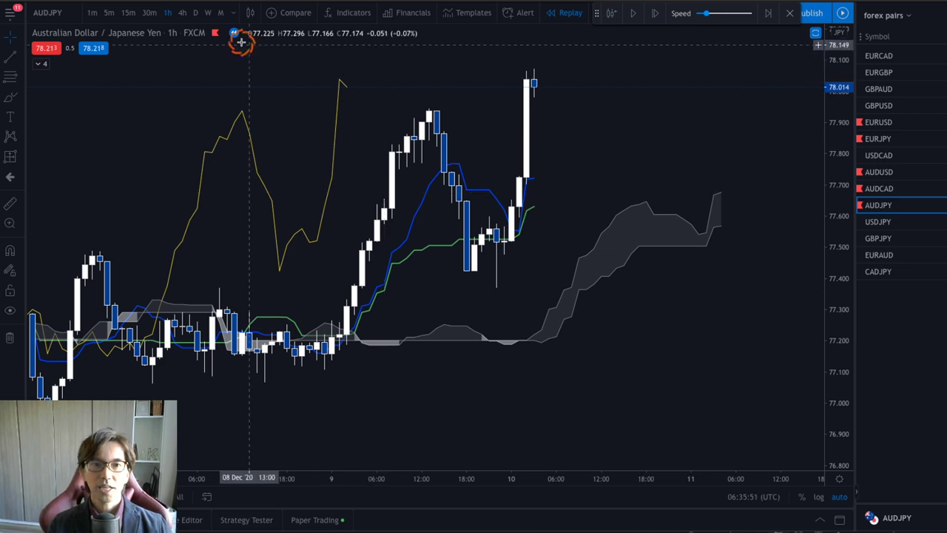
Switch the chart from daily and 1-hour to 5-minute candles.
{"action": "left_click", "coordinate": [195, 12]}
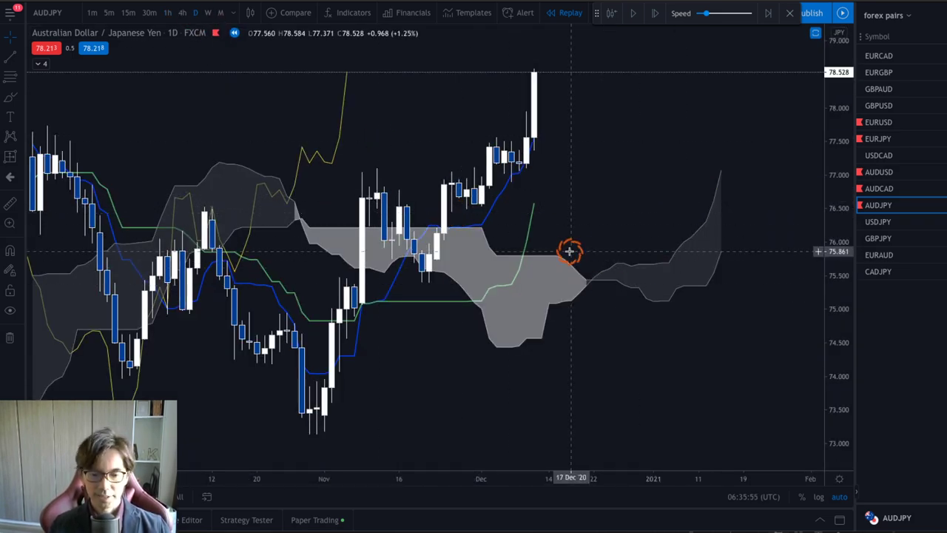
{"action": "left_click", "coordinate": [168, 13]}
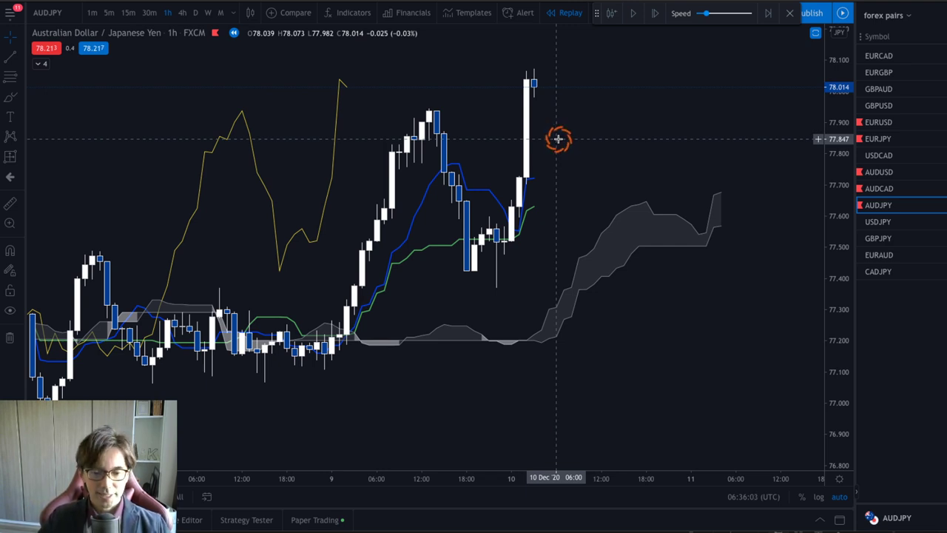
{"action": "left_click", "coordinate": [110, 14]}
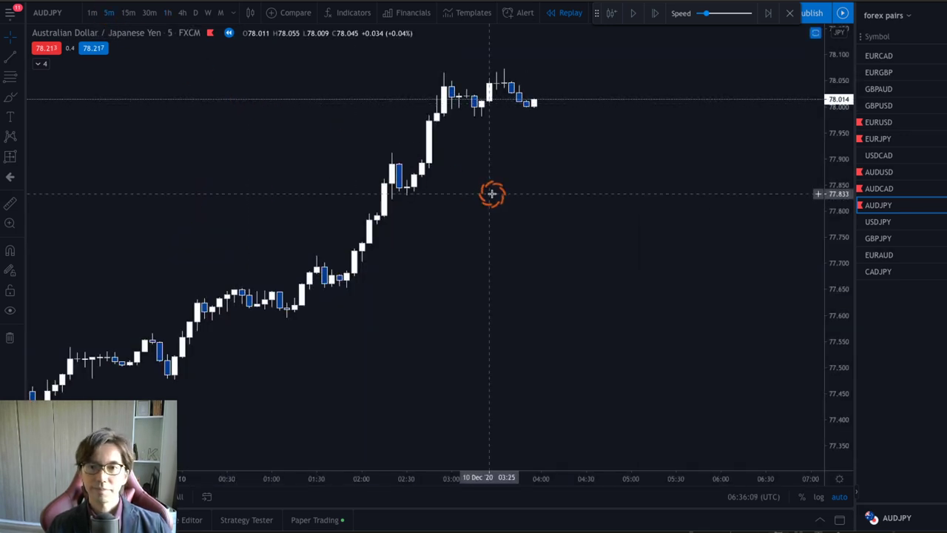
Hide the Ichimoku indicator and show the BB 20 close 1 Bollinger Bands.
{"action": "left_click", "coordinate": [40, 64]}
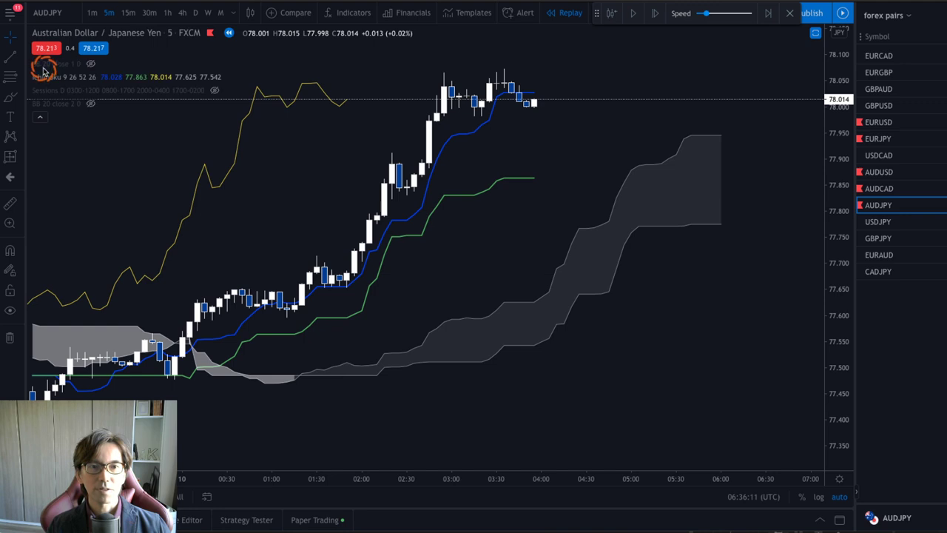
{"action": "left_click", "coordinate": [105, 77]}
{"action": "left_click", "coordinate": [90, 64]}
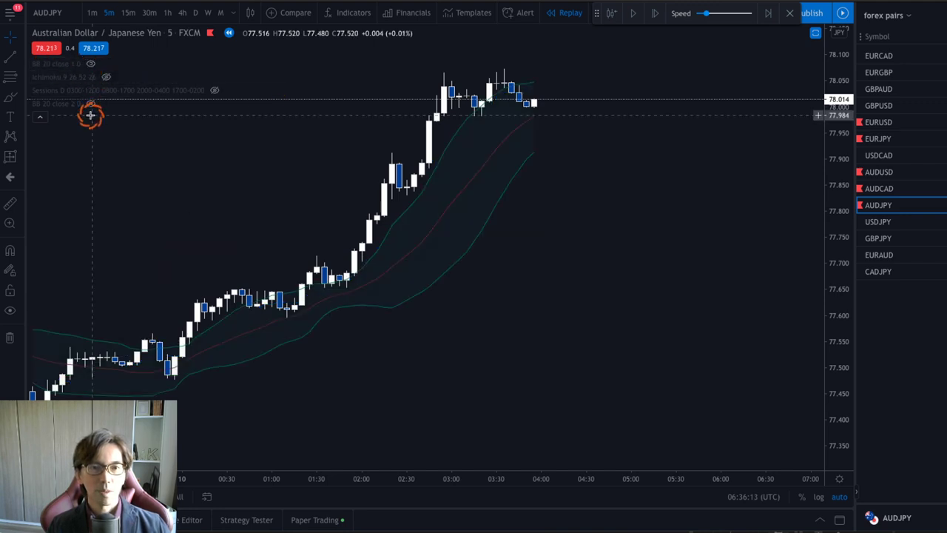
{"action": "left_click", "coordinate": [39, 117]}
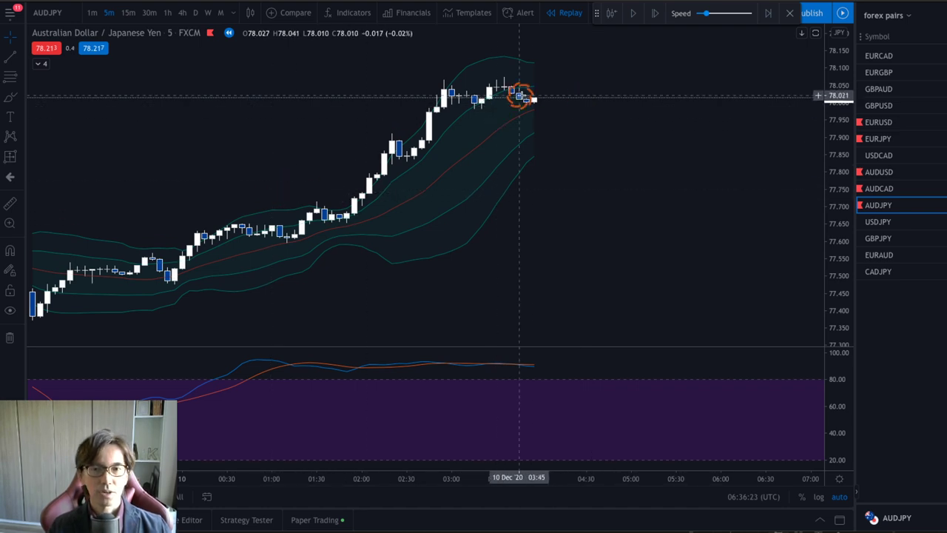
Pan back and restart the replay from an earlier bar via Select bar.
{"action": "left_click_drag", "start_coordinate": [522, 148], "coordinate": [571, 148]}
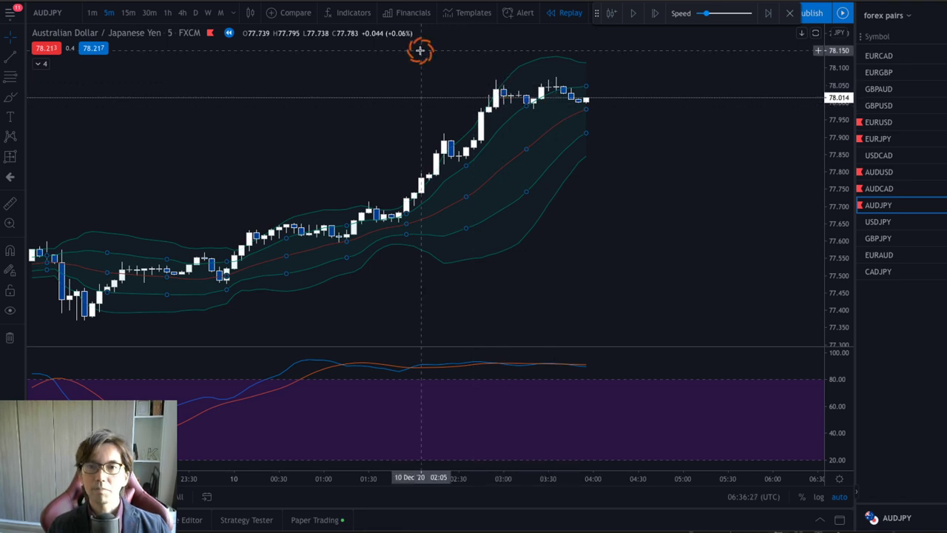
{"action": "left_click", "coordinate": [612, 13]}
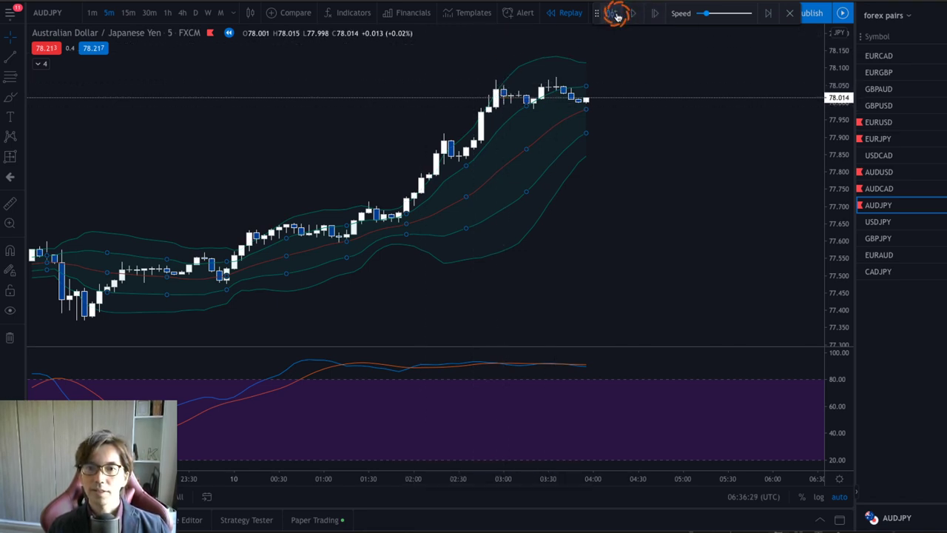
{"action": "left_click", "coordinate": [423, 216]}
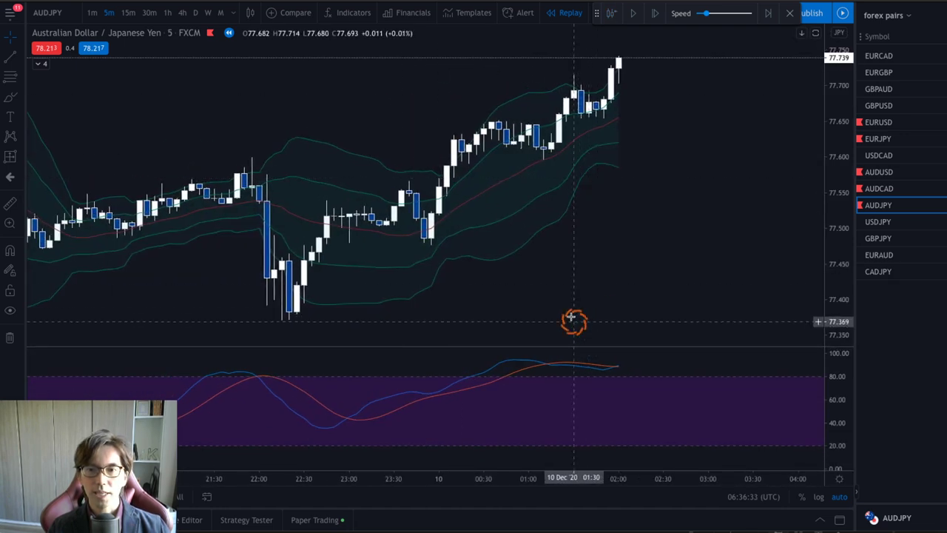
Step the replay one bar, then mark the latest top B and circle the oscillator peak in red.
{"action": "left_click", "coordinate": [654, 13]}
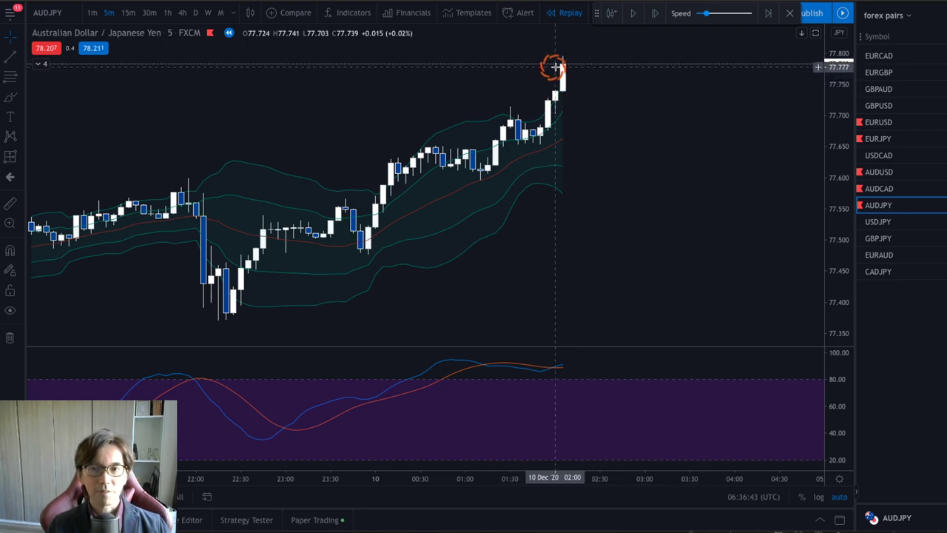
{"action": "mouse_move", "coordinate": [576, 68]}
{"action": "left_mouse_down"}
{"action": "mouse_move", "coordinate": [555, 68]}
{"action": "mouse_move", "coordinate": [620, 57]}
{"action": "mouse_move", "coordinate": [601, 83]}
{"action": "left_mouse_up"}
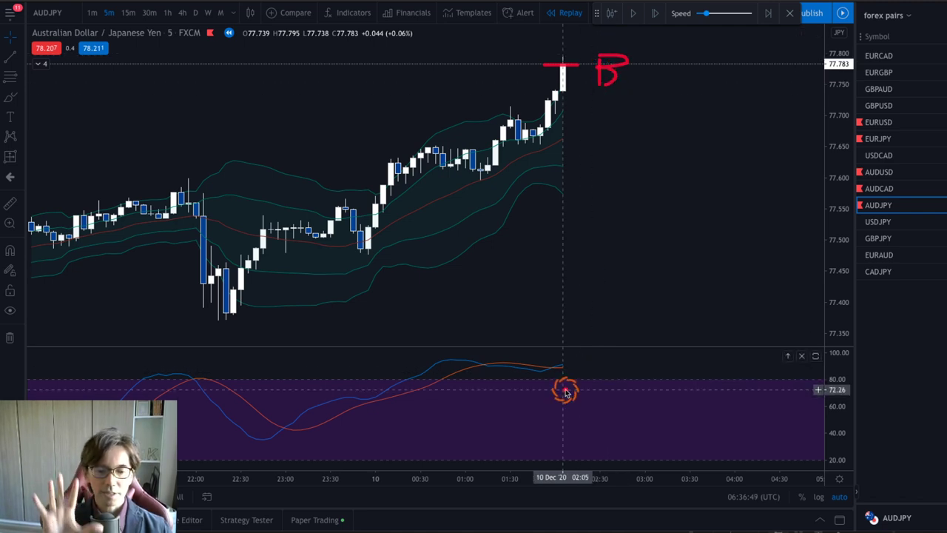
{"action": "mouse_move", "coordinate": [566, 392]}
{"action": "left_mouse_down"}
{"action": "mouse_move", "coordinate": [522, 366]}
{"action": "mouse_move", "coordinate": [592, 359]}
{"action": "mouse_move", "coordinate": [559, 403]}
{"action": "left_mouse_up"}
{"action": "left_click_drag", "start_coordinate": [614, 323], "coordinate": [607, 373]}
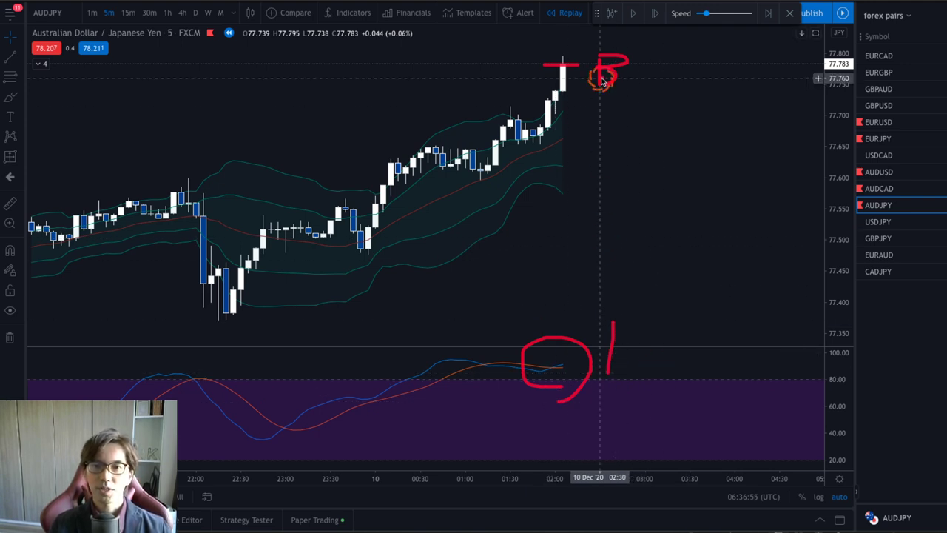
{"action": "mouse_move", "coordinate": [532, 107]}
{"action": "left_mouse_down"}
{"action": "mouse_move", "coordinate": [561, 70]}
{"action": "mouse_move", "coordinate": [530, 76]}
{"action": "mouse_move", "coordinate": [543, 83]}
{"action": "left_mouse_up"}
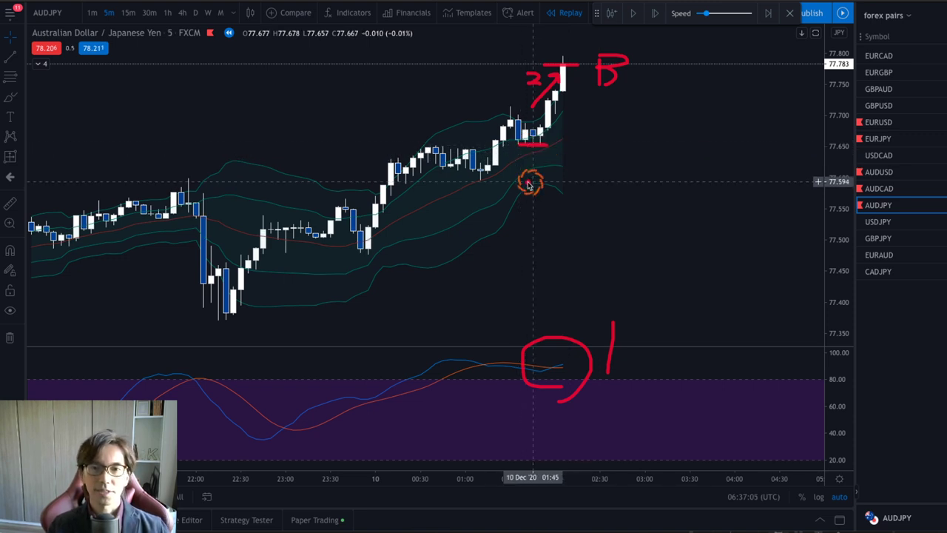
Mark the swing low, swing high, rising leg and a 3 in red, then clear all drawings.
{"action": "mouse_move", "coordinate": [478, 180]}
{"action": "left_mouse_down"}
{"action": "mouse_move", "coordinate": [470, 180]}
{"action": "mouse_move", "coordinate": [482, 184]}
{"action": "left_mouse_up"}
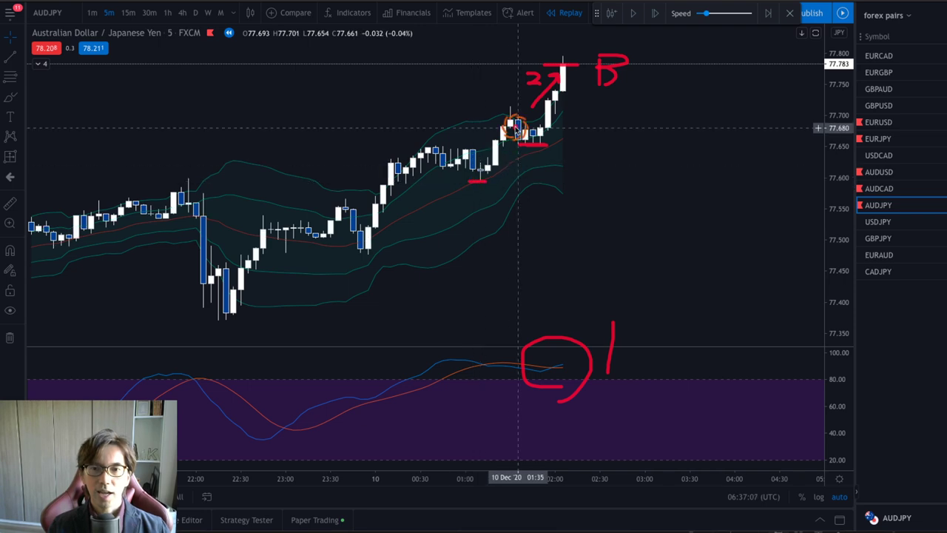
{"action": "left_click_drag", "start_coordinate": [495, 108], "coordinate": [521, 107]}
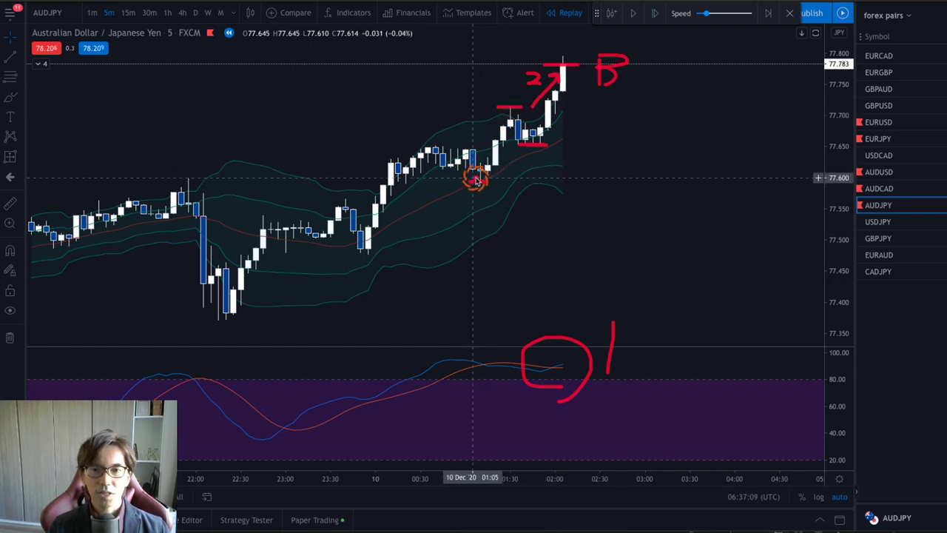
{"action": "mouse_move", "coordinate": [474, 177]}
{"action": "left_mouse_down"}
{"action": "mouse_move", "coordinate": [503, 127]}
{"action": "mouse_move", "coordinate": [558, 106]}
{"action": "left_mouse_up"}
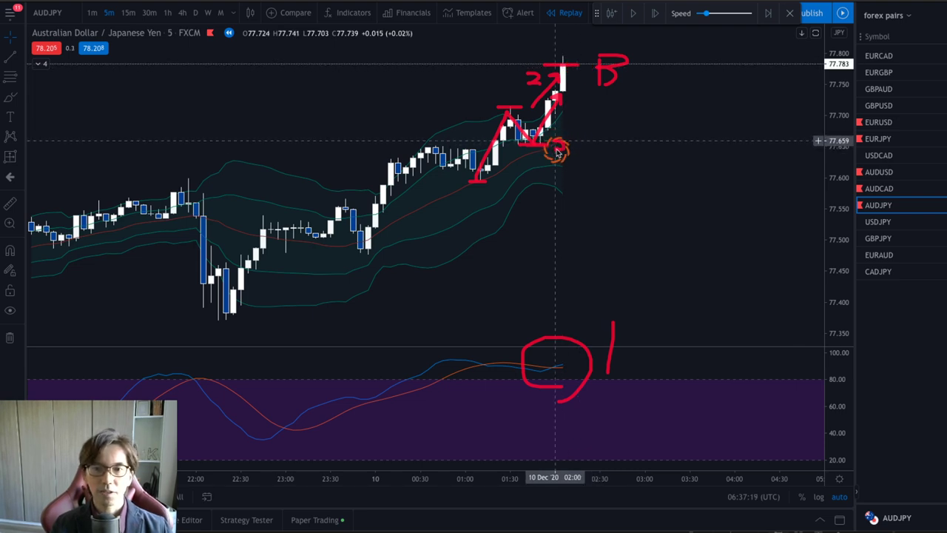
{"action": "left_click_drag", "start_coordinate": [568, 159], "coordinate": [550, 158]}
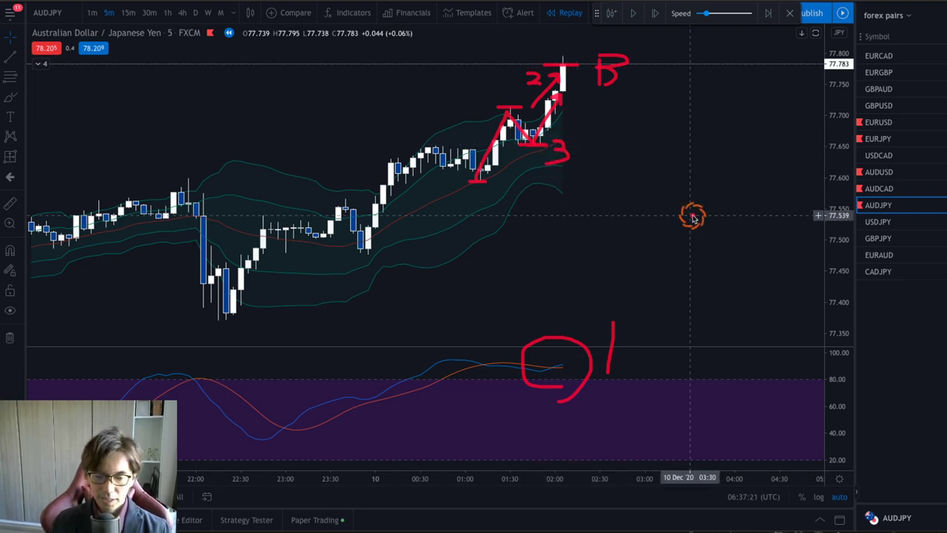
{"action": "key", "text": "Escape"}
Draw a Fibonacci retracement from the 77.594 swing low to the 77.716 high and stretch the price scale.
{"action": "left_click", "coordinate": [10, 77]}
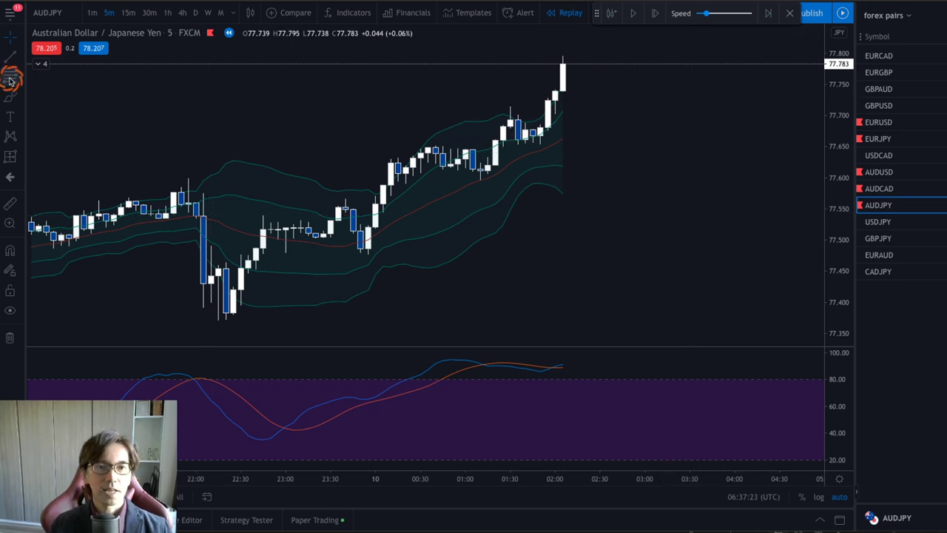
{"action": "left_click", "coordinate": [480, 181]}
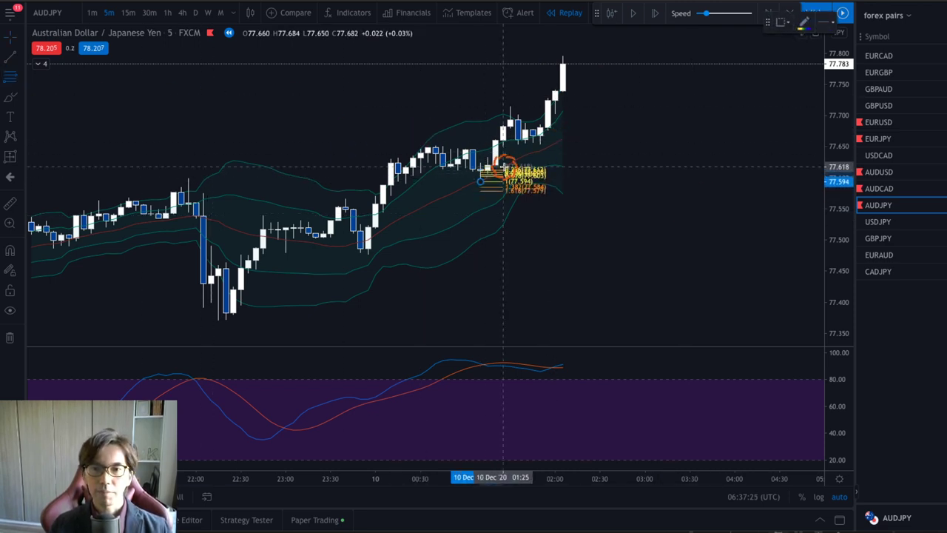
{"action": "left_click", "coordinate": [576, 104]}
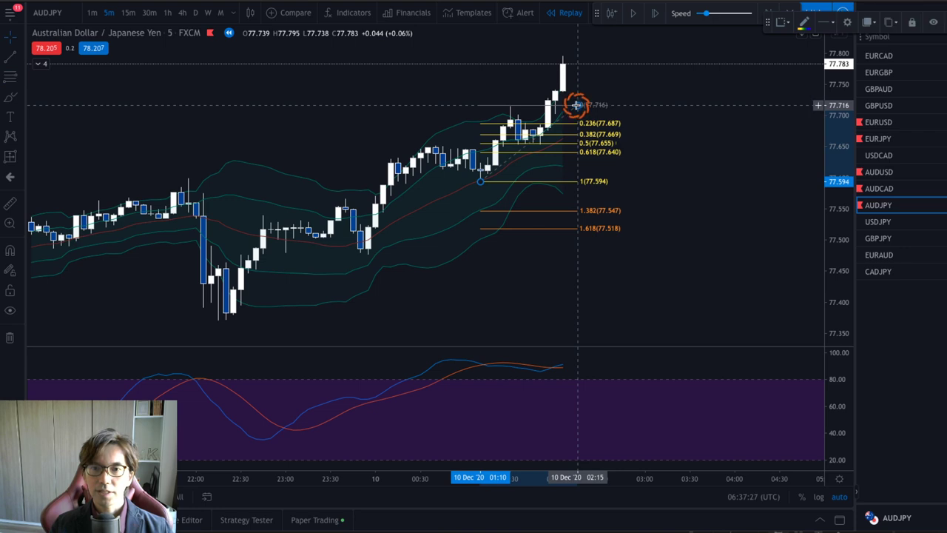
{"action": "left_click_drag", "start_coordinate": [840, 245], "coordinate": [625, 195]}
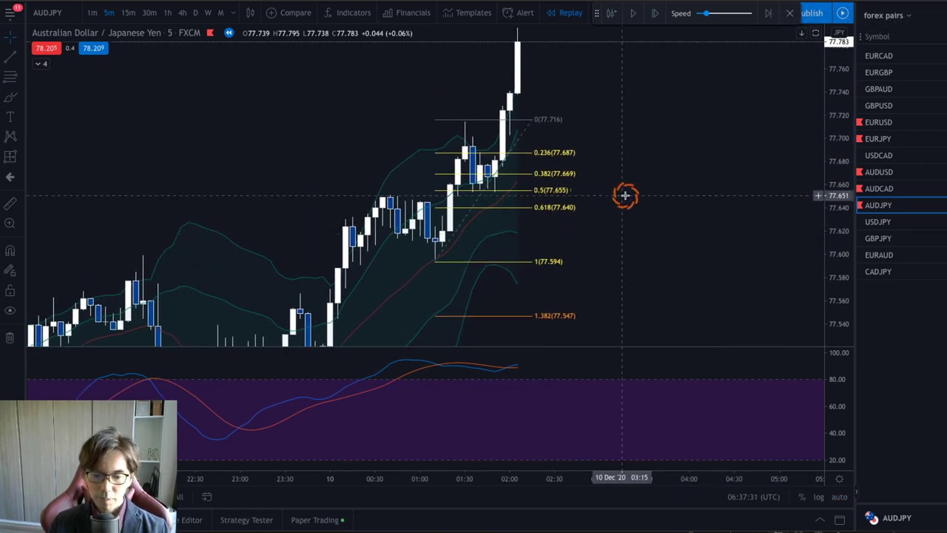
Draw red arrows and an underline highlighting the 0.5 level and an upward move from the pullback.
{"action": "left_click_drag", "start_coordinate": [691, 271], "coordinate": [552, 198]}
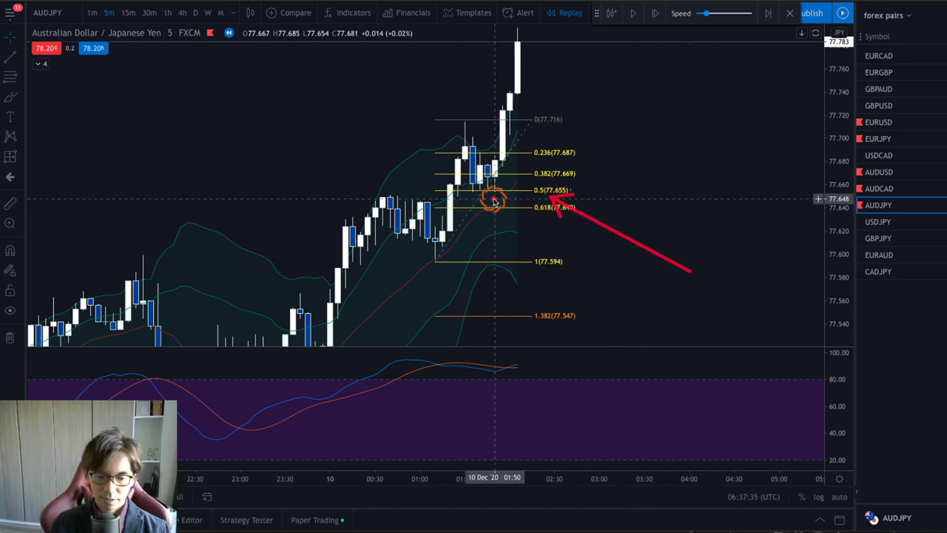
{"action": "left_click_drag", "start_coordinate": [440, 191], "coordinate": [363, 193]}
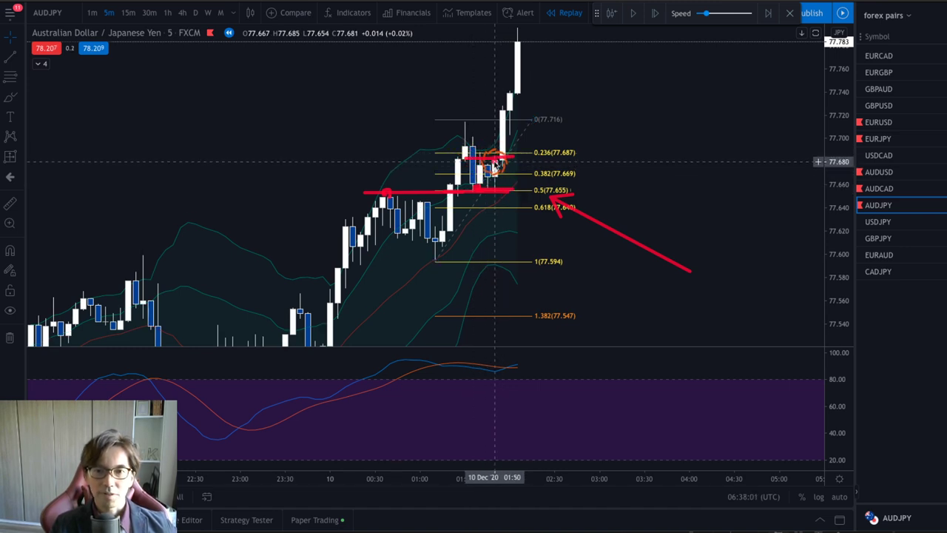
{"action": "left_click_drag", "start_coordinate": [499, 145], "coordinate": [508, 105]}
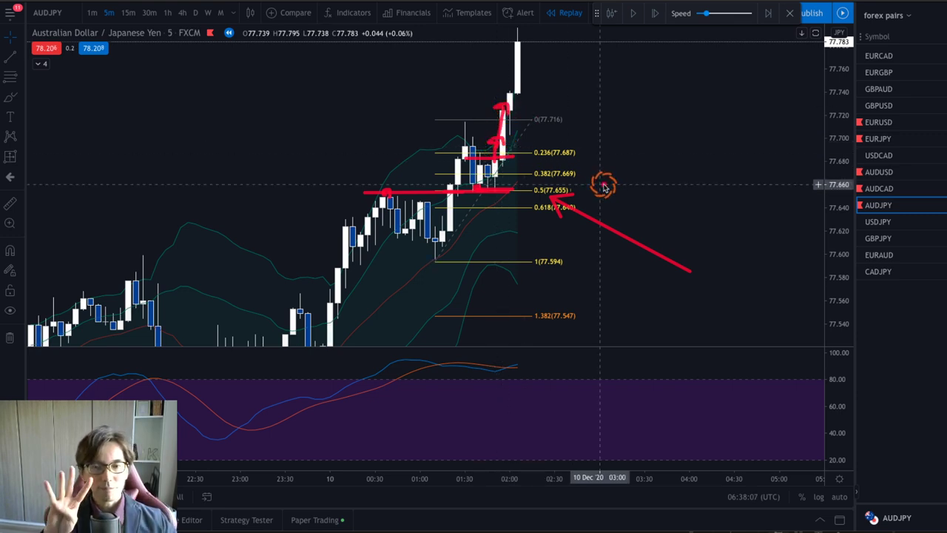
Clear the red sketches, then mark the oscillator peak as 1 and the top candle as 2.
{"action": "key", "text": "Escape"}
{"action": "mouse_move", "coordinate": [518, 387]}
{"action": "left_mouse_down"}
{"action": "mouse_move", "coordinate": [495, 363]}
{"action": "mouse_move", "coordinate": [526, 382]}
{"action": "mouse_move", "coordinate": [552, 381]}
{"action": "mouse_move", "coordinate": [552, 396]}
{"action": "left_mouse_up"}
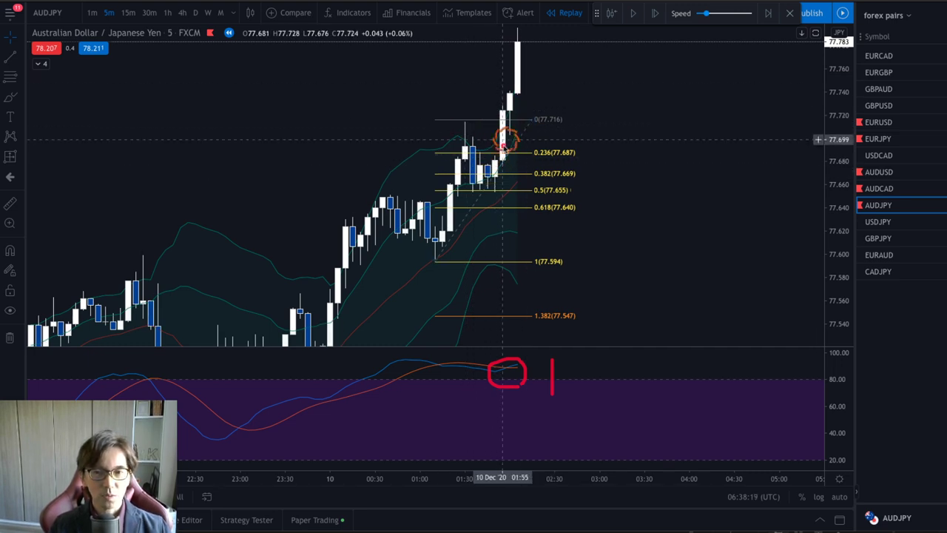
{"action": "mouse_move", "coordinate": [472, 64]}
{"action": "left_mouse_down"}
{"action": "mouse_move", "coordinate": [489, 81]}
{"action": "mouse_move", "coordinate": [477, 87]}
{"action": "mouse_move", "coordinate": [494, 87]}
{"action": "left_mouse_up"}
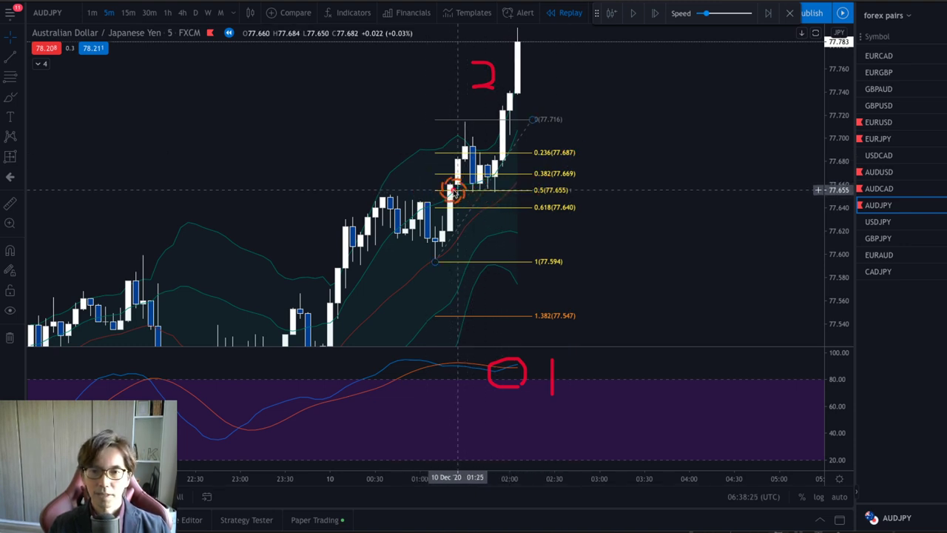
Draw red lines along the 0.5 and above the 0.236 levels, clear them, and compress the price scale.
{"action": "mouse_move", "coordinate": [442, 192]}
{"action": "left_mouse_down"}
{"action": "mouse_move", "coordinate": [594, 193]}
{"action": "mouse_move", "coordinate": [585, 202]}
{"action": "left_mouse_up"}
{"action": "mouse_move", "coordinate": [461, 155]}
{"action": "left_mouse_down"}
{"action": "mouse_move", "coordinate": [512, 155]}
{"action": "mouse_move", "coordinate": [501, 131]}
{"action": "mouse_move", "coordinate": [529, 148]}
{"action": "left_mouse_up"}
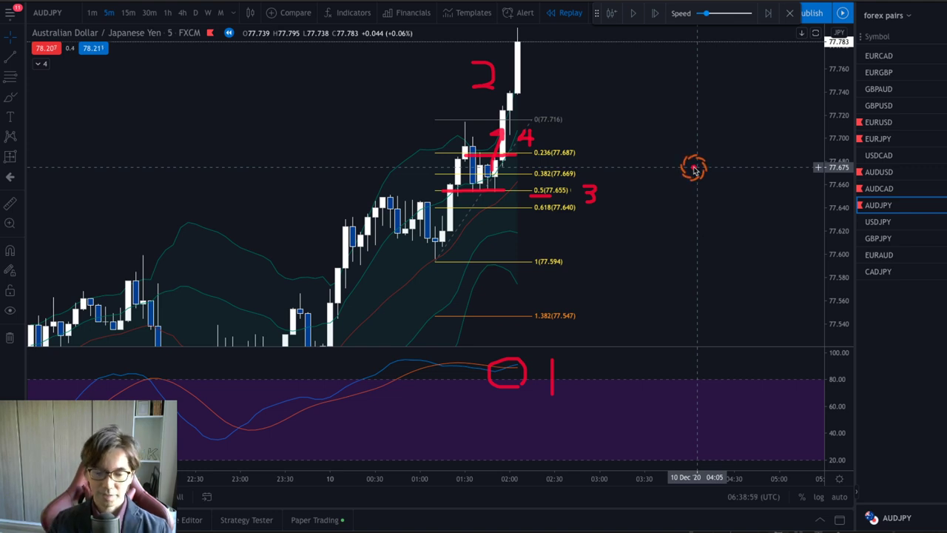
{"action": "key", "text": "Escape"}
{"action": "left_click_drag", "start_coordinate": [841, 89], "coordinate": [840, 197]}
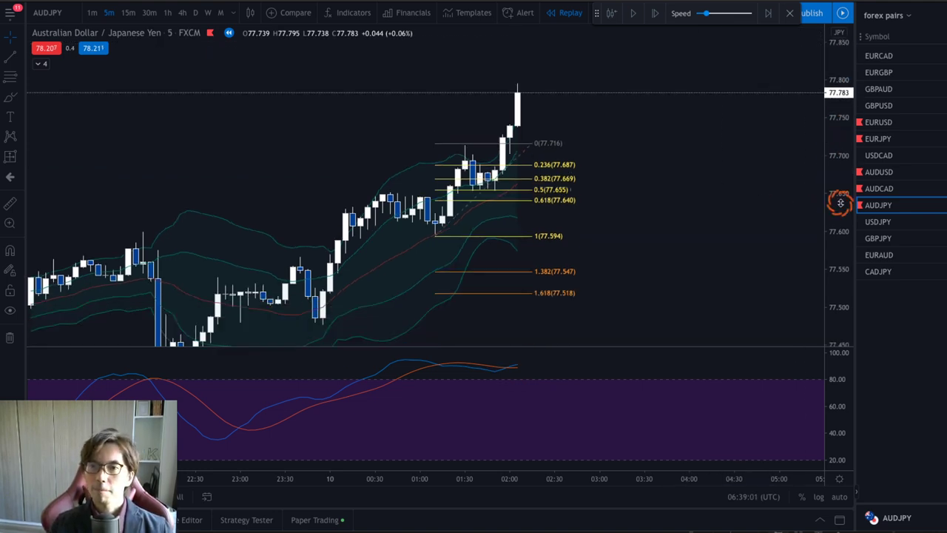
Maximise the price pane and add horizontal levels at 77.782 and 77.646.
{"action": "double_click", "coordinate": [770, 215]}
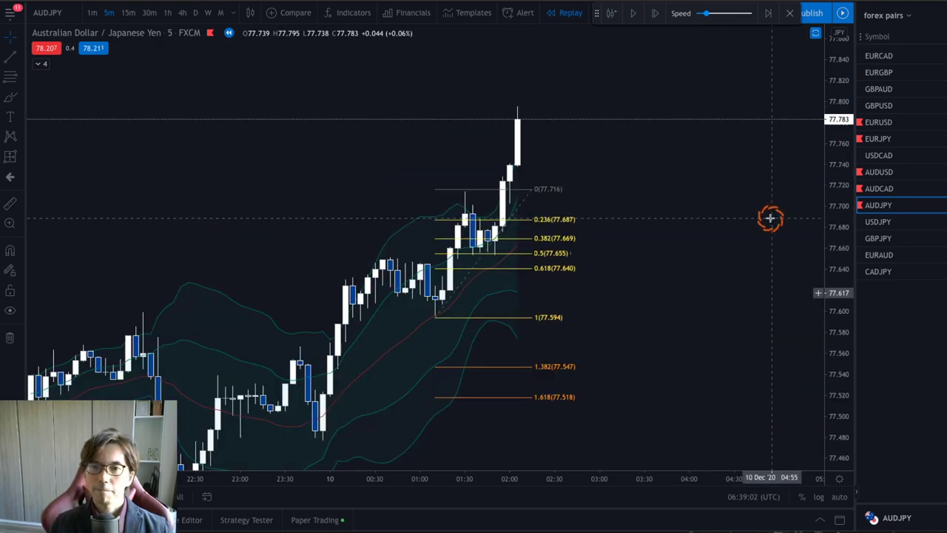
{"action": "left_click", "coordinate": [565, 121]}
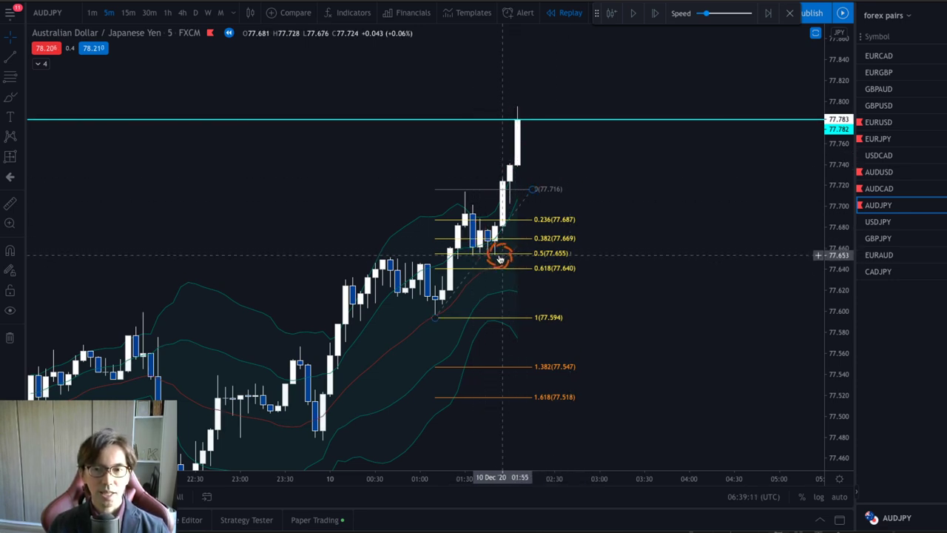
{"action": "key", "text": "alt+h"}
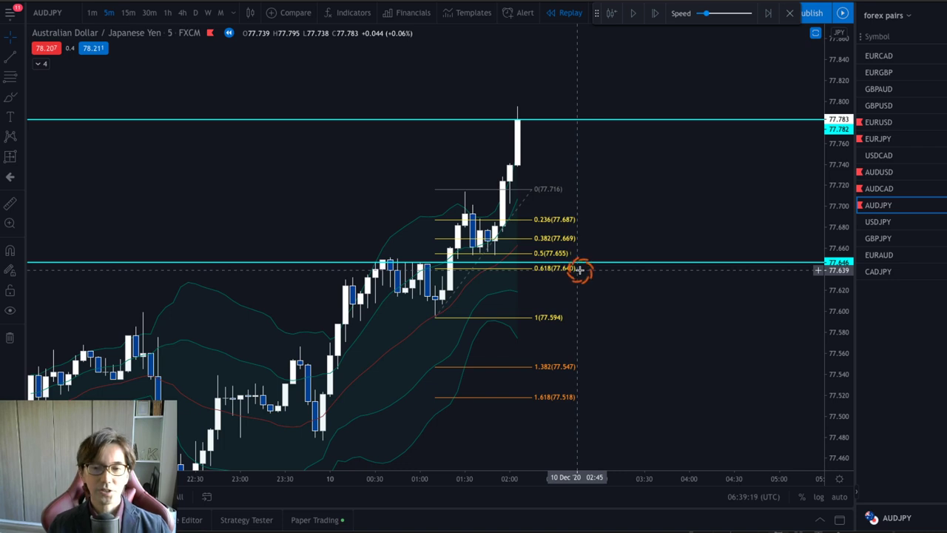
Measure the price range between the two cyan levels, reading -0.136 (-0.17%).
{"action": "left_click", "coordinate": [20, 166]}
{"action": "left_click", "coordinate": [52, 267]}
{"action": "left_click_drag", "start_coordinate": [653, 119], "coordinate": [662, 262]}
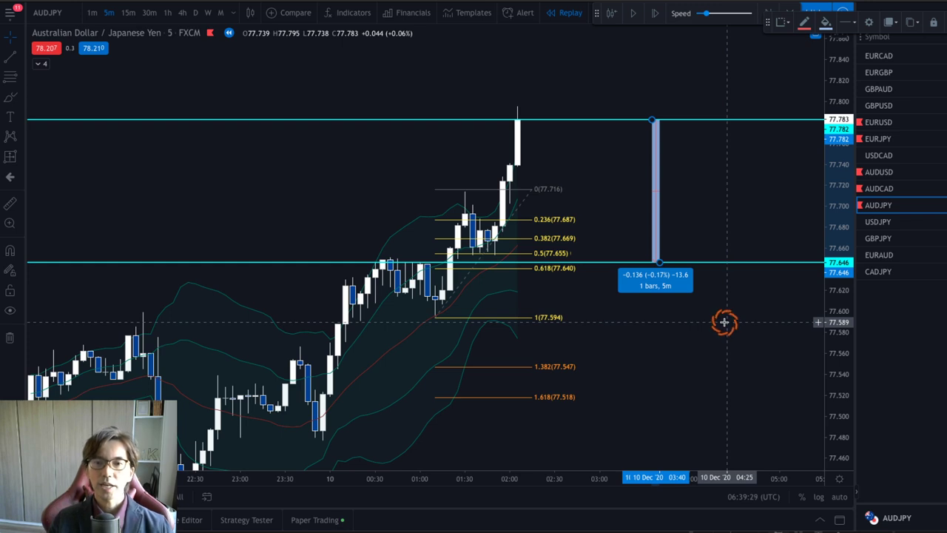
Delete the Fibonacci retracement and select the price-range measurement.
{"action": "left_click", "coordinate": [563, 280]}
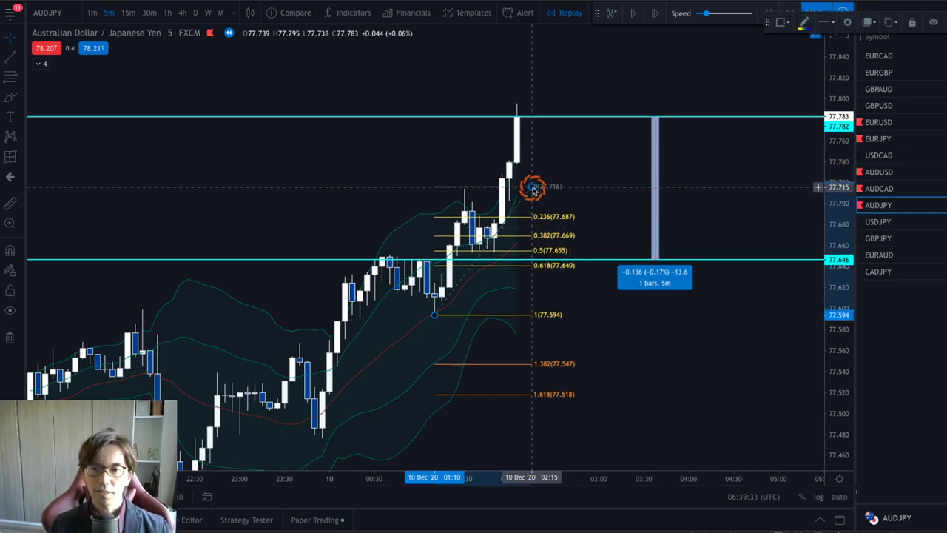
{"action": "key", "text": "Delete"}
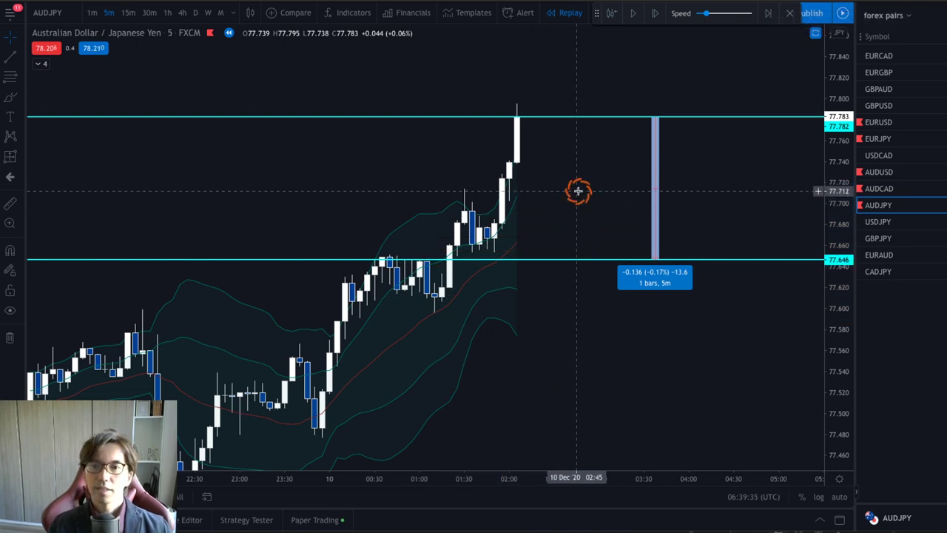
{"action": "left_click", "coordinate": [654, 206]}
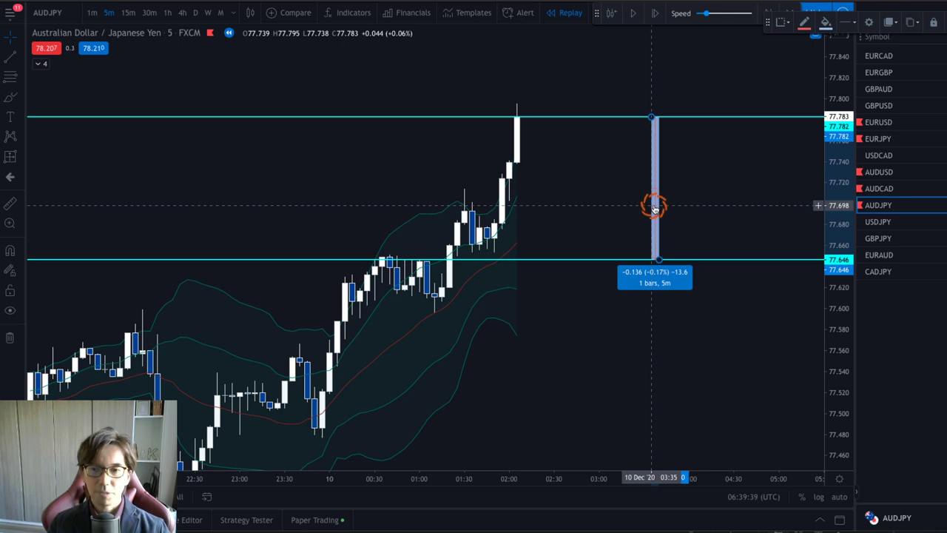
Handwrite a red figure and upward arrow beside the range, then remove the price-range measurement.
{"action": "mouse_move", "coordinate": [687, 198]}
{"action": "left_mouse_down"}
{"action": "mouse_move", "coordinate": [731, 182]}
{"action": "mouse_move", "coordinate": [718, 190]}
{"action": "mouse_move", "coordinate": [735, 186]}
{"action": "mouse_move", "coordinate": [738, 203]}
{"action": "left_mouse_up"}
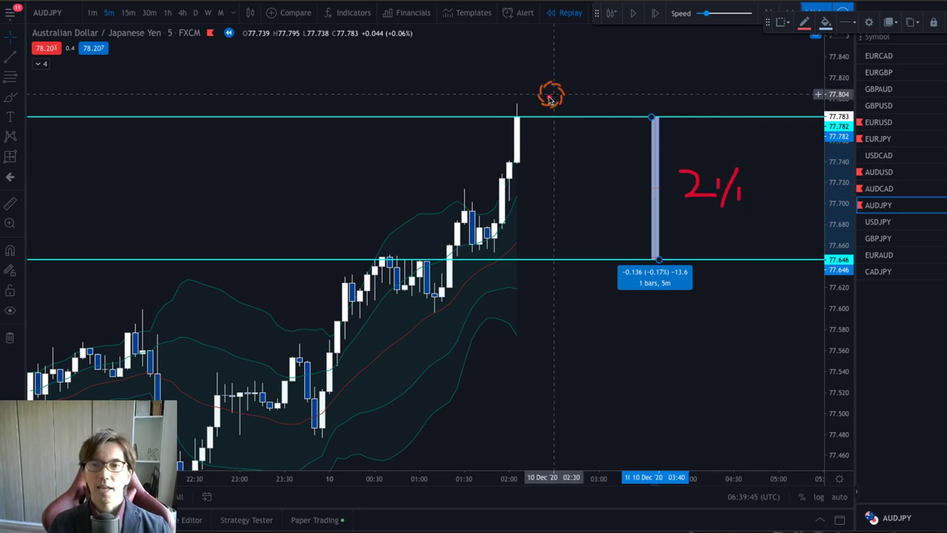
{"action": "mouse_move", "coordinate": [521, 132]}
{"action": "left_mouse_down"}
{"action": "mouse_move", "coordinate": [562, 68]}
{"action": "mouse_move", "coordinate": [560, 37]}
{"action": "mouse_move", "coordinate": [586, 63]}
{"action": "left_mouse_up"}
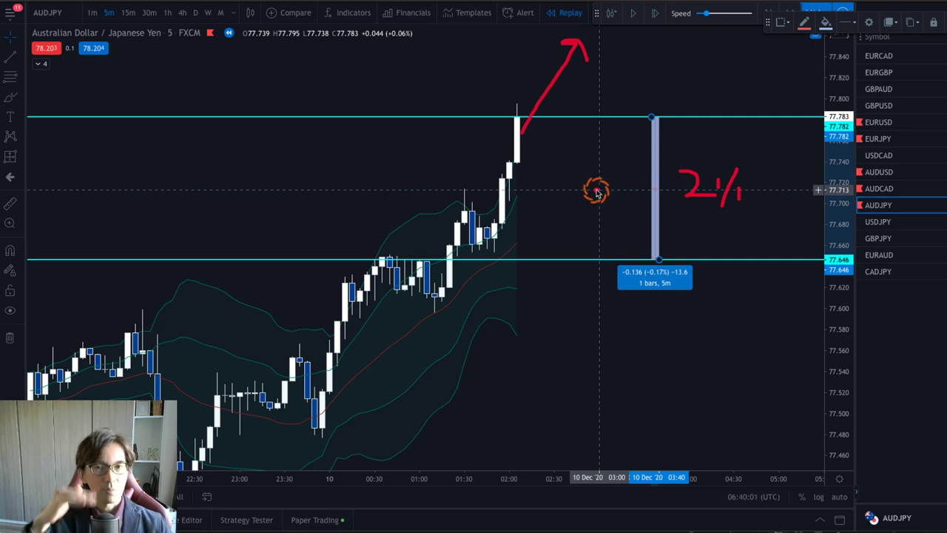
{"action": "left_click", "coordinate": [656, 222]}
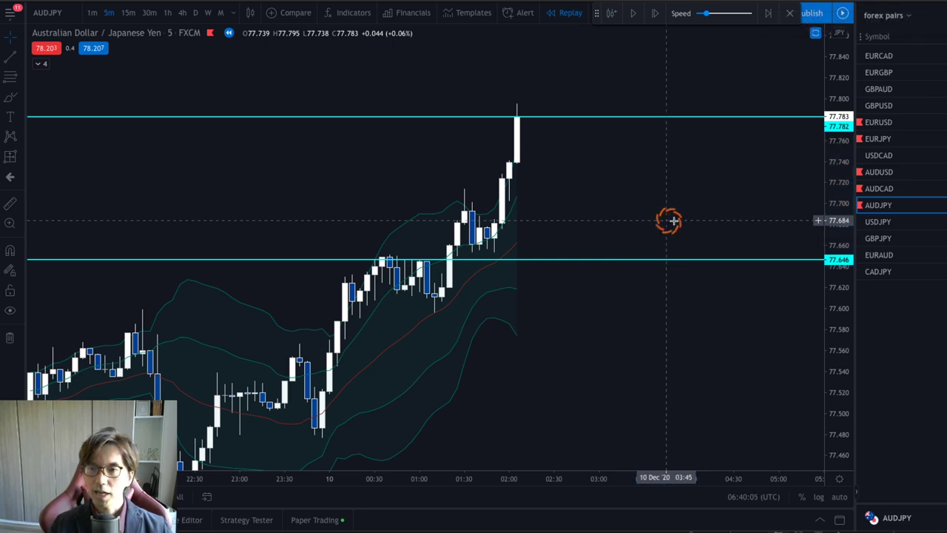
Rescale and pan the chart, then advance the replay two bars to 77.853.
{"action": "left_click_drag", "start_coordinate": [846, 200], "coordinate": [841, 266]}
{"action": "left_click_drag", "start_coordinate": [602, 393], "coordinate": [496, 402]}
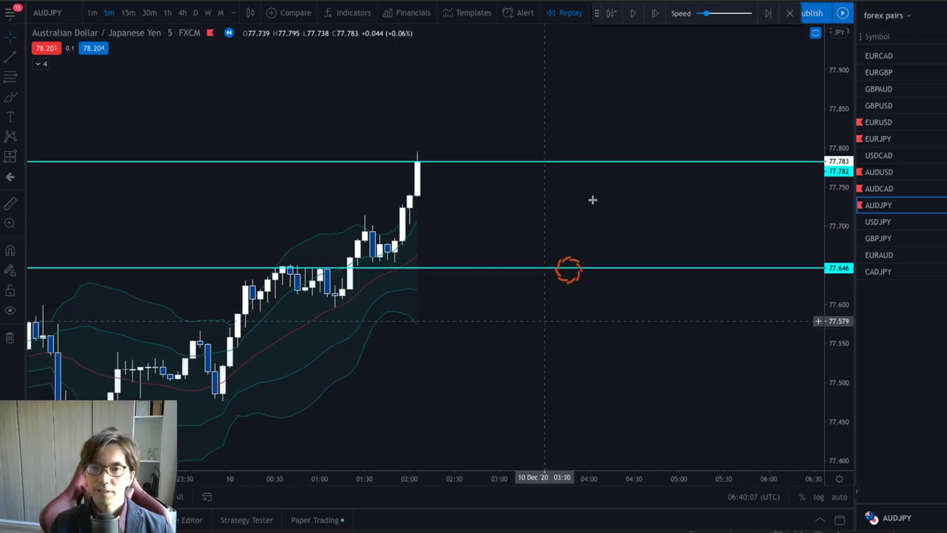
{"action": "left_click", "coordinate": [650, 22]}
{"action": "left_click", "coordinate": [653, 20]}
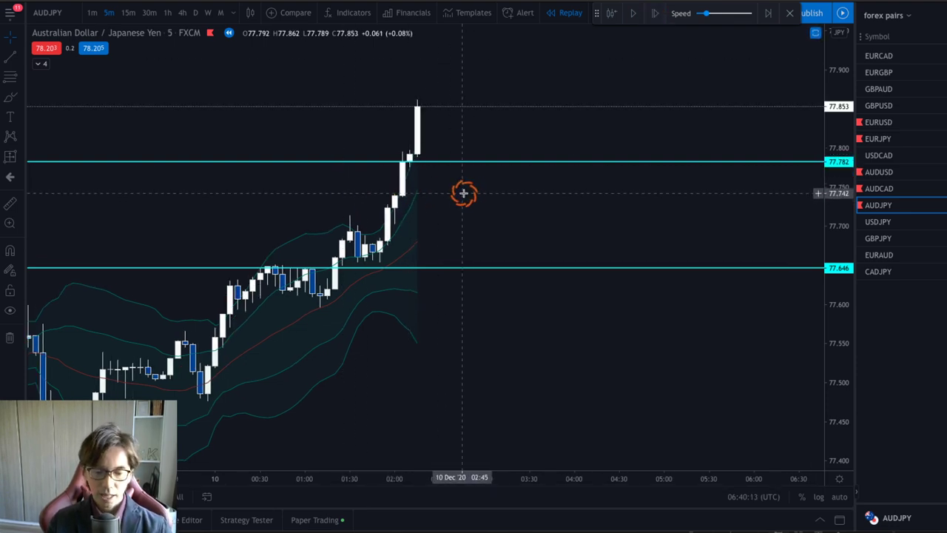
Sketch red rally and pullback-then-rise arrows, then clear them.
{"action": "mouse_move", "coordinate": [359, 261]}
{"action": "left_mouse_down"}
{"action": "mouse_move", "coordinate": [459, 72]}
{"action": "mouse_move", "coordinate": [475, 91]}
{"action": "left_mouse_up"}
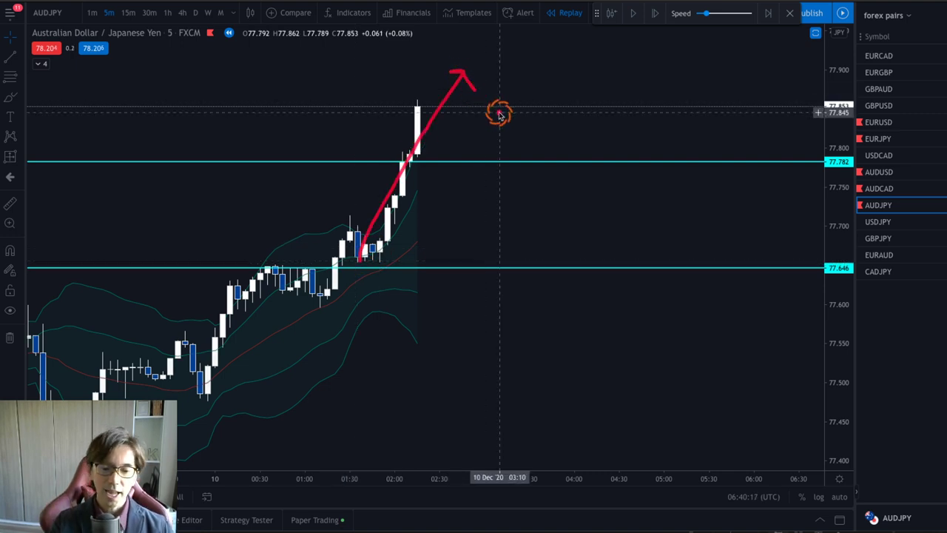
{"action": "mouse_move", "coordinate": [417, 102]}
{"action": "left_mouse_down"}
{"action": "mouse_move", "coordinate": [458, 152]}
{"action": "mouse_move", "coordinate": [517, 68]}
{"action": "mouse_move", "coordinate": [528, 70]}
{"action": "left_mouse_up"}
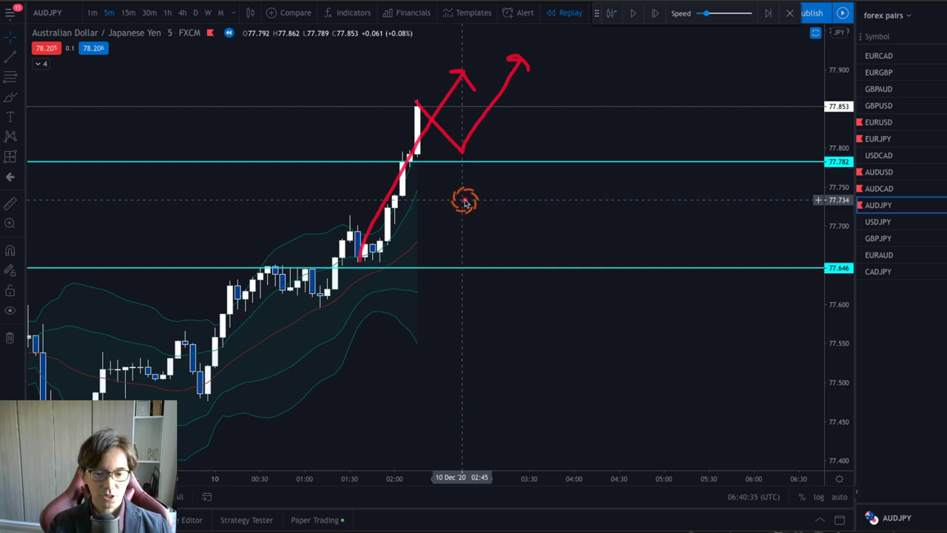
{"action": "key", "text": "Escape"}
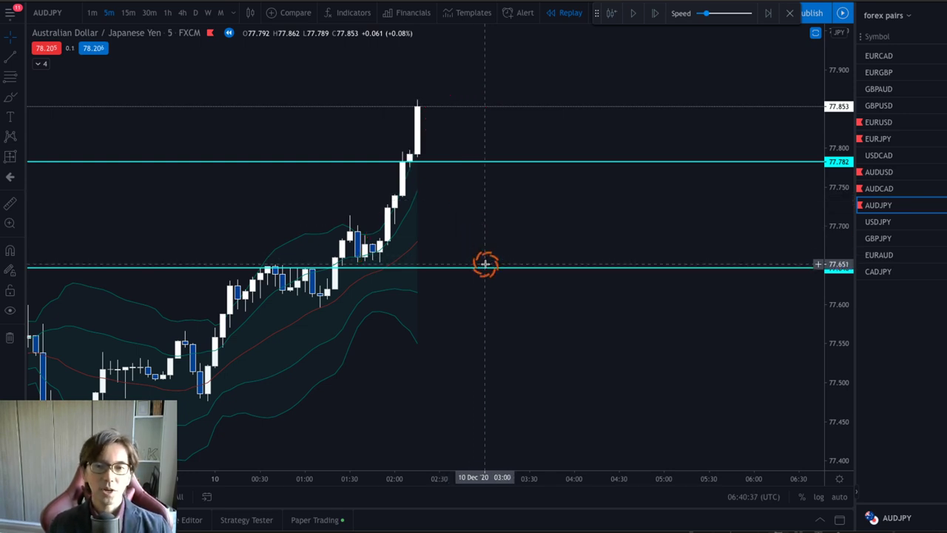
Raise the lower cyan level to about 77.786, sketch a red downward stroke and X, then clear them.
{"action": "left_click_drag", "start_coordinate": [486, 268], "coordinate": [485, 159]}
{"action": "left_click_drag", "start_coordinate": [421, 101], "coordinate": [447, 182]}
{"action": "mouse_move", "coordinate": [458, 150]}
{"action": "left_mouse_down"}
{"action": "mouse_move", "coordinate": [446, 170]}
{"action": "mouse_move", "coordinate": [459, 170]}
{"action": "left_mouse_up"}
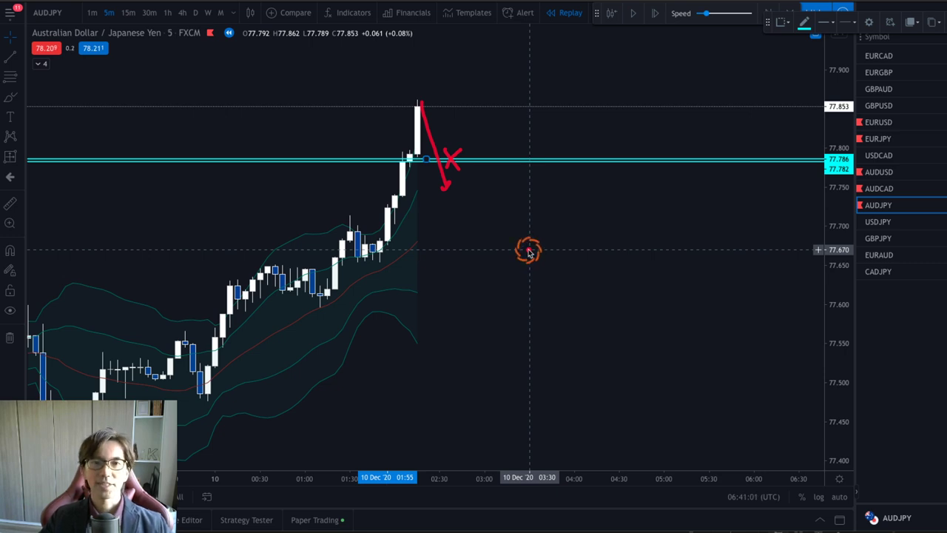
{"action": "key", "text": "Escape"}
Return the cyan level to 77.642, sketch a dip-and-rise arrow above the high, then clear it.
{"action": "left_click_drag", "start_coordinate": [465, 159], "coordinate": [463, 272]}
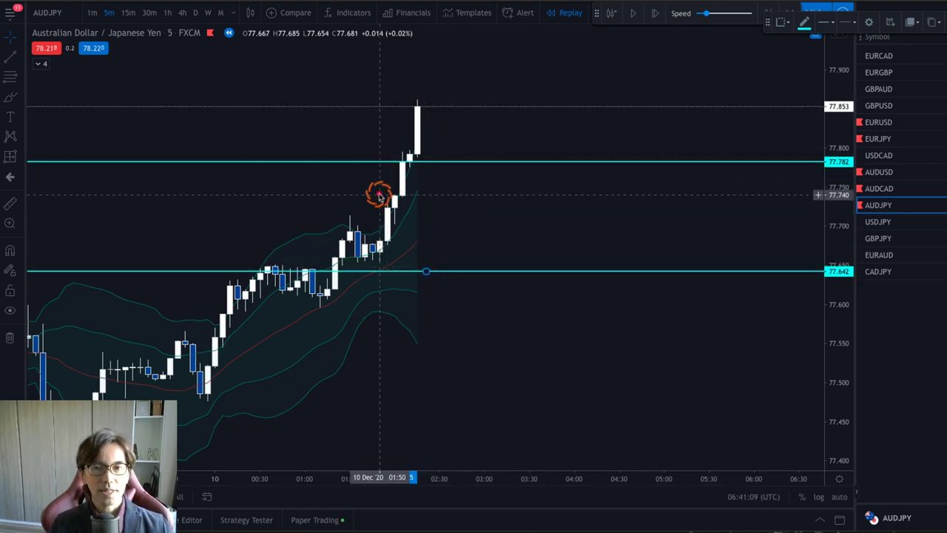
{"action": "mouse_move", "coordinate": [416, 106]}
{"action": "left_mouse_down"}
{"action": "mouse_move", "coordinate": [449, 138]}
{"action": "mouse_move", "coordinate": [483, 110]}
{"action": "mouse_move", "coordinate": [511, 68]}
{"action": "left_mouse_up"}
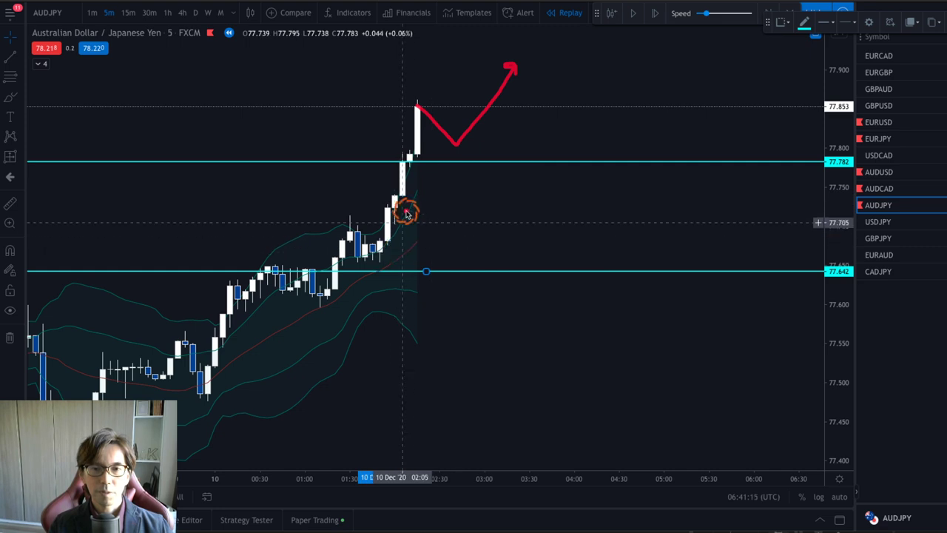
{"action": "left_click_drag", "start_coordinate": [408, 101], "coordinate": [526, 99]}
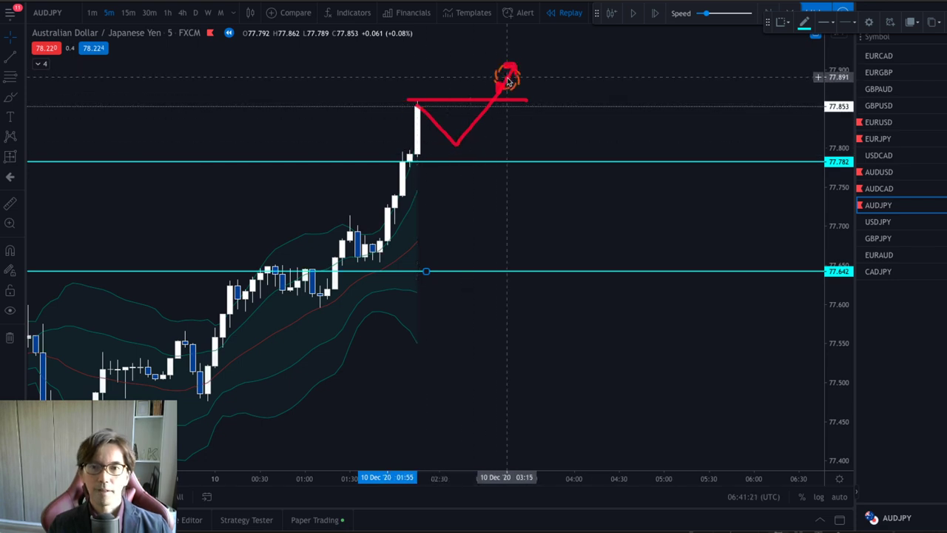
{"action": "mouse_move", "coordinate": [501, 103]}
{"action": "left_mouse_down"}
{"action": "mouse_move", "coordinate": [508, 86]}
{"action": "mouse_move", "coordinate": [541, 96]}
{"action": "mouse_move", "coordinate": [541, 81]}
{"action": "mouse_move", "coordinate": [551, 102]}
{"action": "mouse_move", "coordinate": [567, 85]}
{"action": "mouse_move", "coordinate": [566, 102]}
{"action": "mouse_move", "coordinate": [584, 105]}
{"action": "left_mouse_up"}
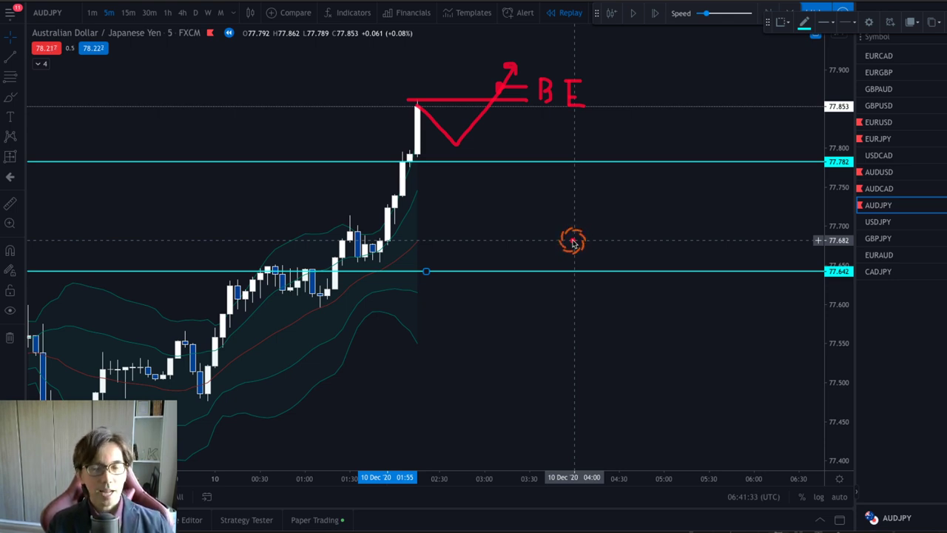
{"action": "key", "text": "Escape"}
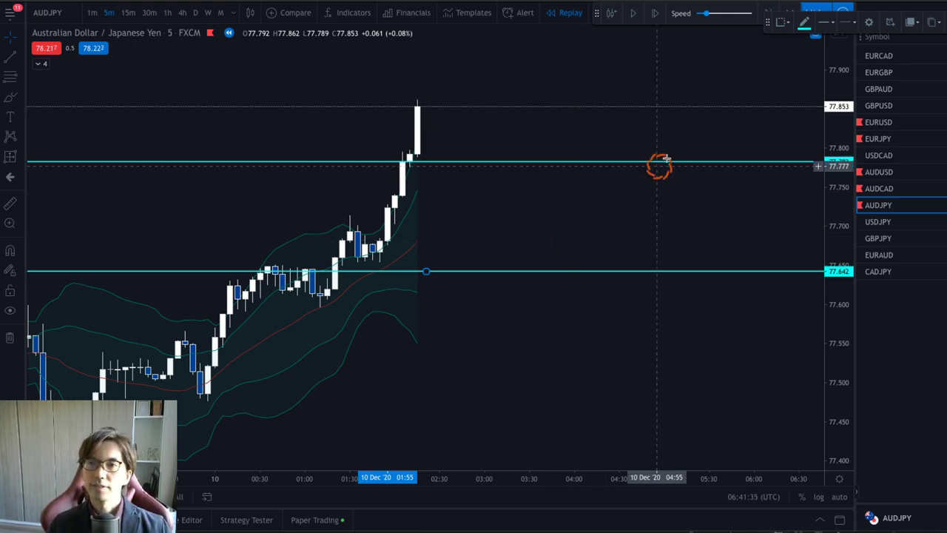
Advance the AUDJPY replay eight bars toward 77.988 and re-centre the latest candles.
{"action": "left_click", "coordinate": [656, 15]}
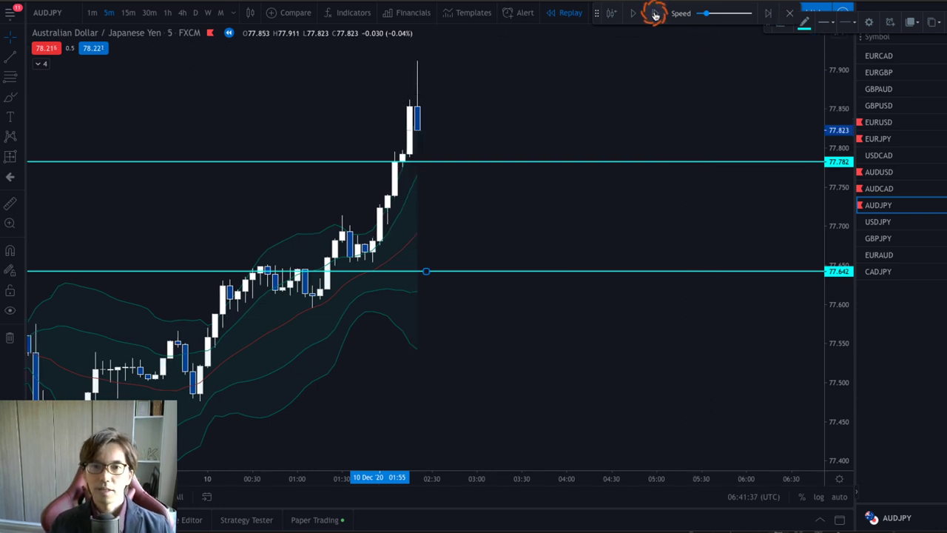
{"action": "left_click", "coordinate": [656, 15]}
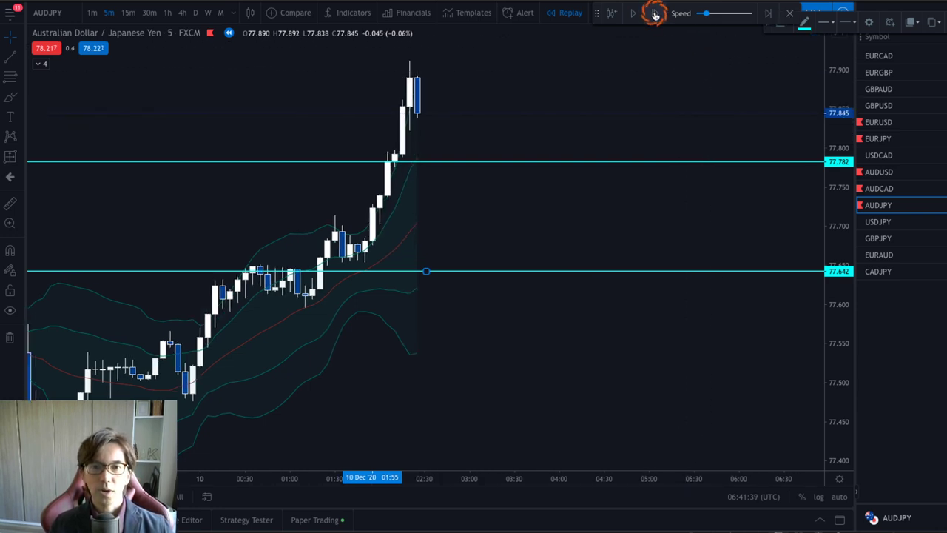
{"action": "left_click", "coordinate": [656, 14]}
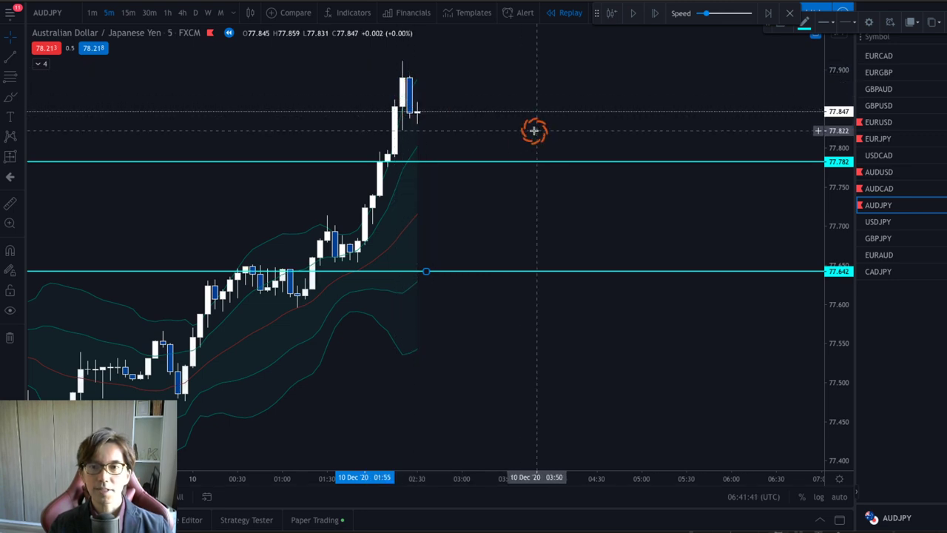
{"action": "left_click", "coordinate": [650, 22]}
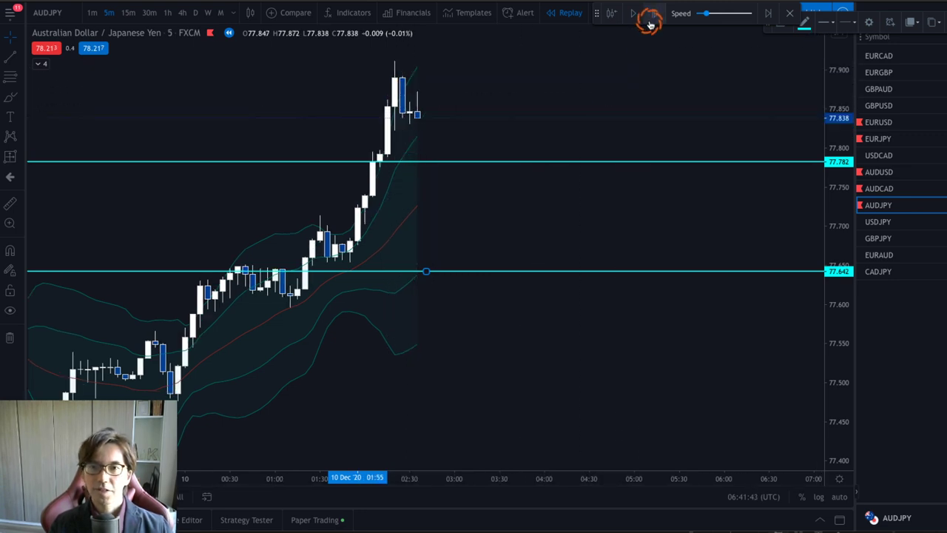
{"action": "left_click", "coordinate": [650, 24]}
{"action": "left_click", "coordinate": [650, 24]}
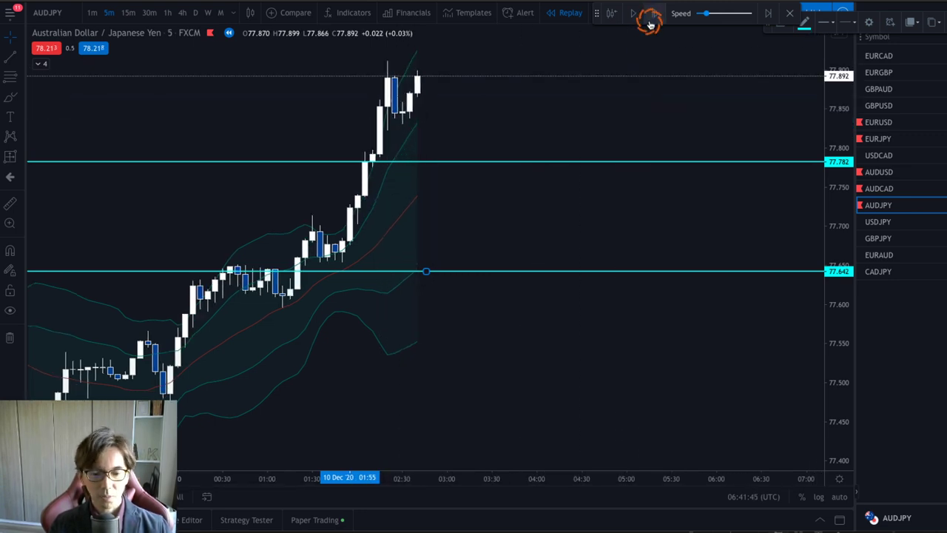
{"action": "left_click", "coordinate": [650, 25]}
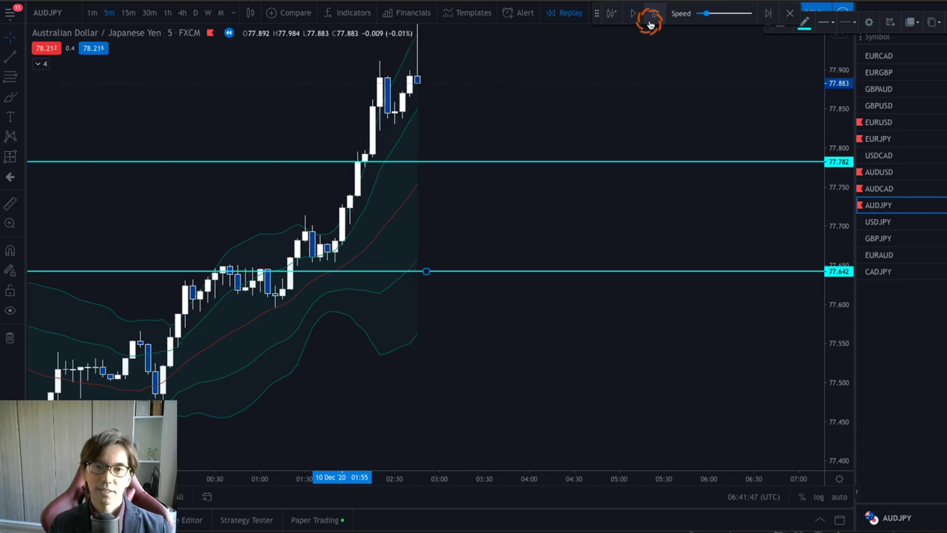
{"action": "left_click", "coordinate": [650, 24]}
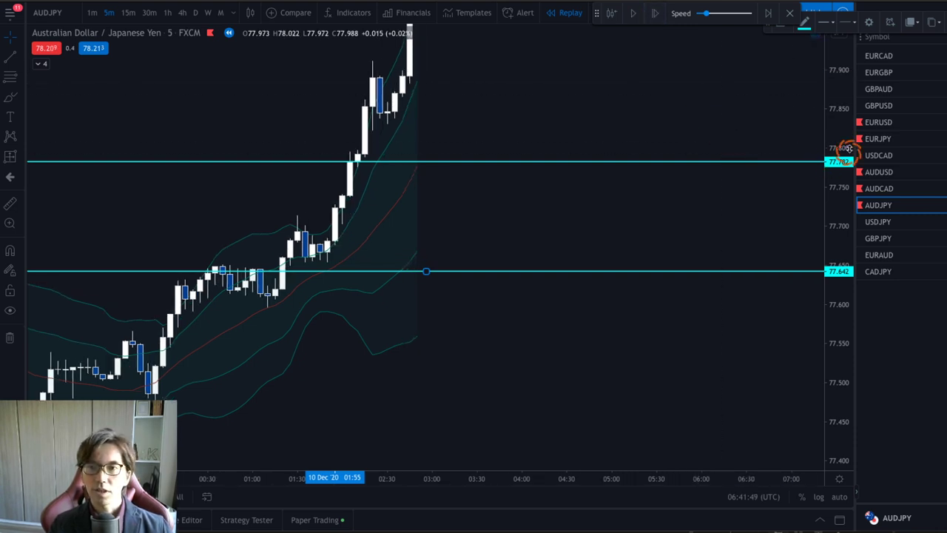
{"action": "left_click_drag", "start_coordinate": [552, 136], "coordinate": [605, 171]}
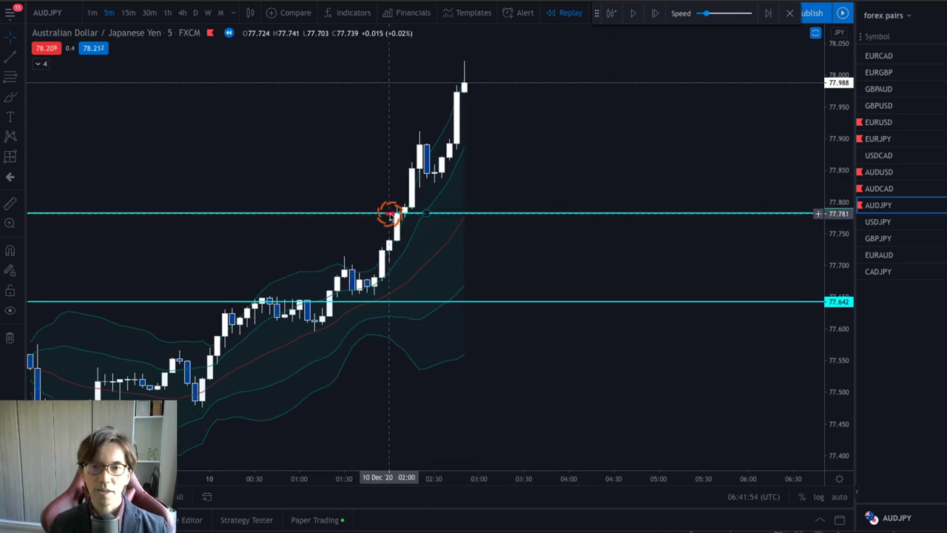
Raise the lower cyan level to about 77.786 and erase the first red sketches.
{"action": "mouse_move", "coordinate": [404, 216]}
{"action": "left_mouse_down"}
{"action": "mouse_move", "coordinate": [395, 212]}
{"action": "mouse_move", "coordinate": [417, 148]}
{"action": "mouse_move", "coordinate": [438, 185]}
{"action": "mouse_move", "coordinate": [461, 111]}
{"action": "left_mouse_up"}
{"action": "left_click_drag", "start_coordinate": [403, 134], "coordinate": [489, 134]}
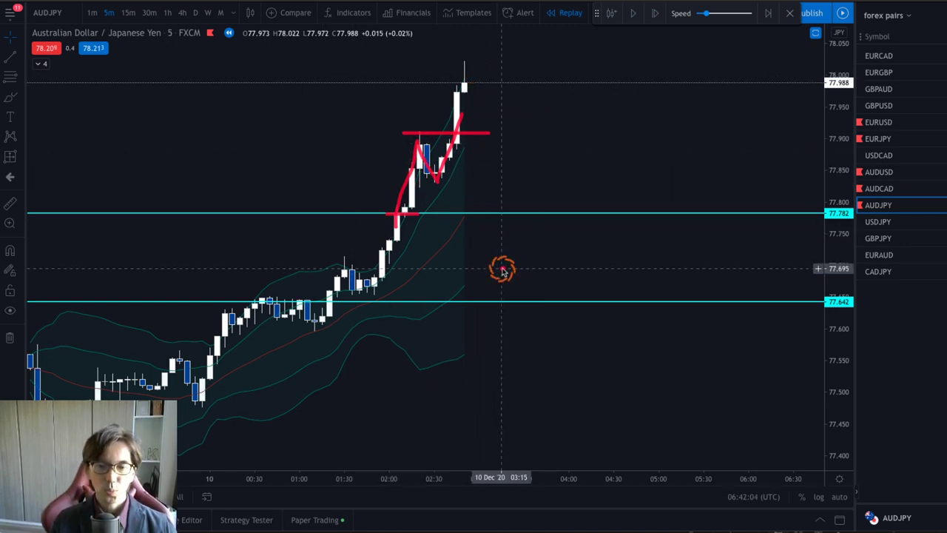
{"action": "left_click_drag", "start_coordinate": [503, 302], "coordinate": [503, 212]}
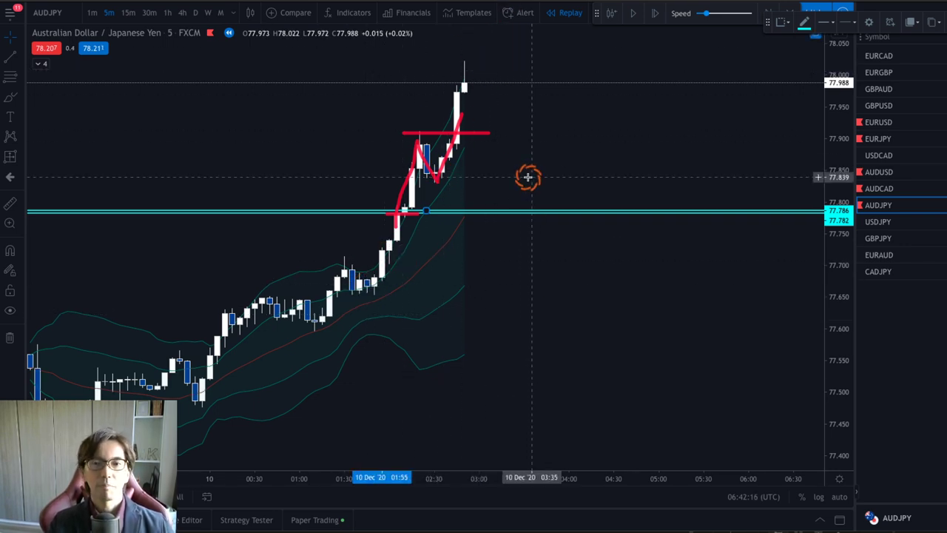
{"action": "key", "text": "e"}
Draw red marks over the pullback, a line near 77.91, and a zig-zag over the rally.
{"action": "mouse_move", "coordinate": [418, 139]}
{"action": "left_mouse_down"}
{"action": "mouse_move", "coordinate": [433, 183]}
{"action": "mouse_move", "coordinate": [451, 146]}
{"action": "mouse_move", "coordinate": [433, 158]}
{"action": "mouse_move", "coordinate": [462, 120]}
{"action": "left_mouse_up"}
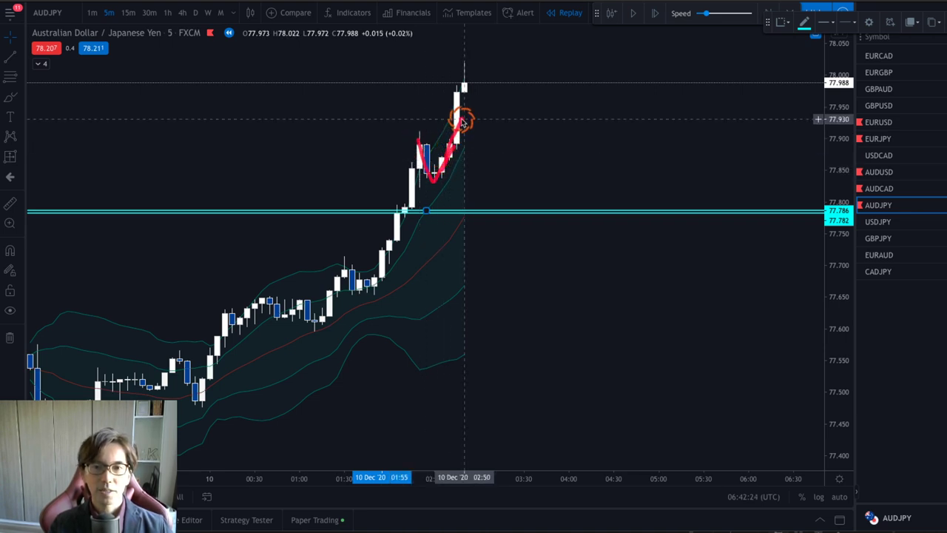
{"action": "left_click_drag", "start_coordinate": [396, 131], "coordinate": [482, 131]}
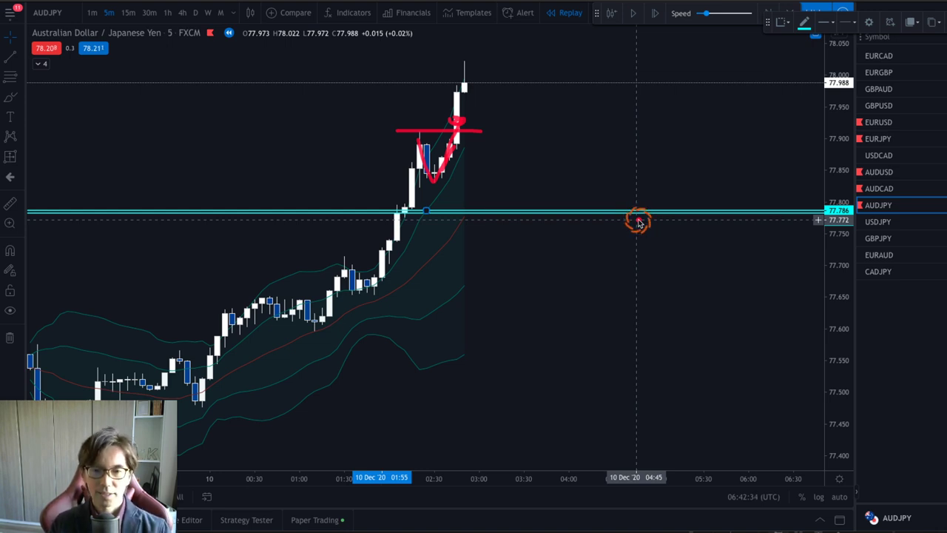
{"action": "mouse_move", "coordinate": [317, 331]}
{"action": "left_mouse_down"}
{"action": "mouse_move", "coordinate": [338, 271]}
{"action": "mouse_move", "coordinate": [371, 287]}
{"action": "mouse_move", "coordinate": [385, 185]}
{"action": "mouse_move", "coordinate": [421, 139]}
{"action": "mouse_move", "coordinate": [427, 174]}
{"action": "mouse_move", "coordinate": [440, 170]}
{"action": "mouse_move", "coordinate": [455, 97]}
{"action": "mouse_move", "coordinate": [468, 111]}
{"action": "left_mouse_up"}
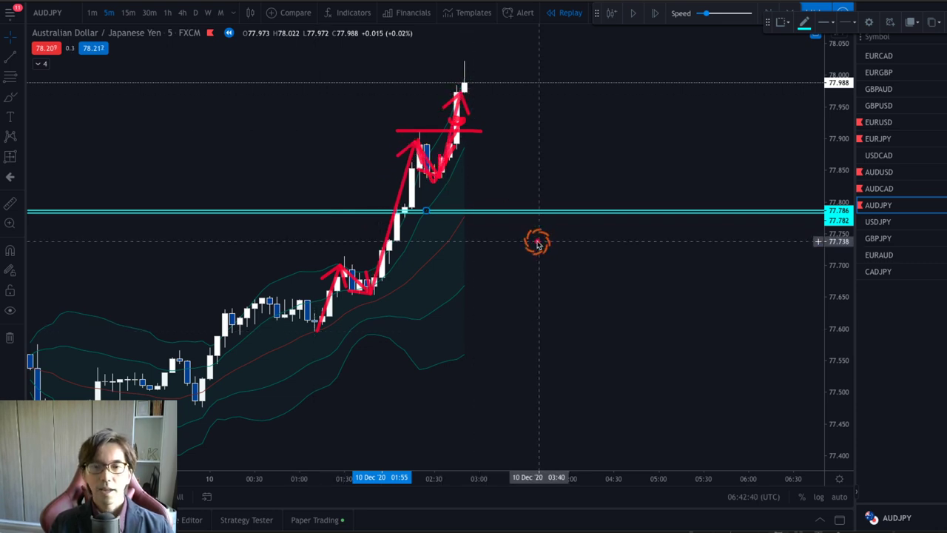
Draw two large rising red arrows and a pullback-then-rise arrow from the top candle.
{"action": "left_click_drag", "start_coordinate": [580, 498], "coordinate": [742, 302]}
{"action": "mouse_move", "coordinate": [537, 478]}
{"action": "left_mouse_down"}
{"action": "mouse_move", "coordinate": [692, 303]}
{"action": "mouse_move", "coordinate": [696, 317]}
{"action": "left_mouse_up"}
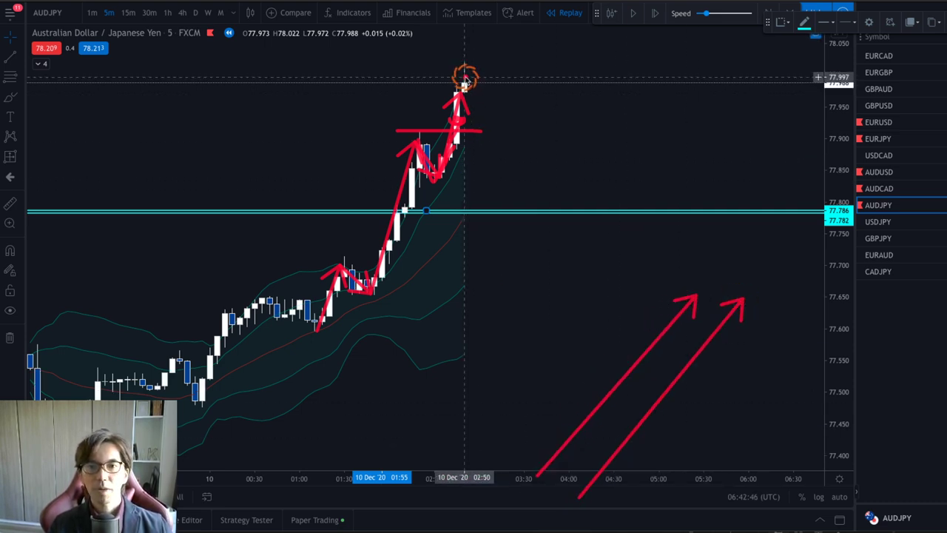
{"action": "mouse_move", "coordinate": [463, 77]}
{"action": "left_mouse_down"}
{"action": "mouse_move", "coordinate": [511, 148]}
{"action": "mouse_move", "coordinate": [575, 15]}
{"action": "mouse_move", "coordinate": [615, 64]}
{"action": "mouse_move", "coordinate": [629, 36]}
{"action": "mouse_move", "coordinate": [677, 2]}
{"action": "left_mouse_up"}
Pause the replay, remove the red arrows, and bring up the channel welcome slide.
{"action": "left_click", "coordinate": [709, 144]}
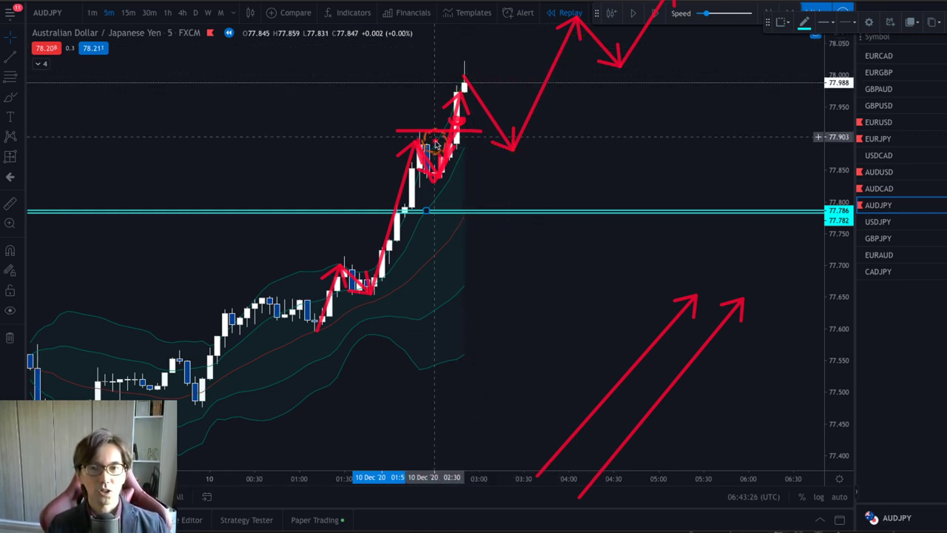
{"action": "left_click", "coordinate": [641, 9]}
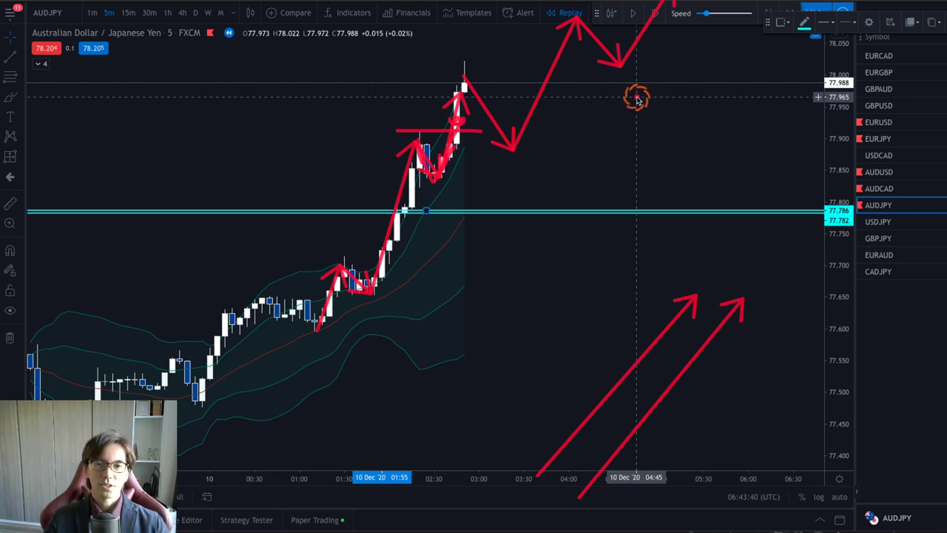
{"action": "key", "text": "Escape"}
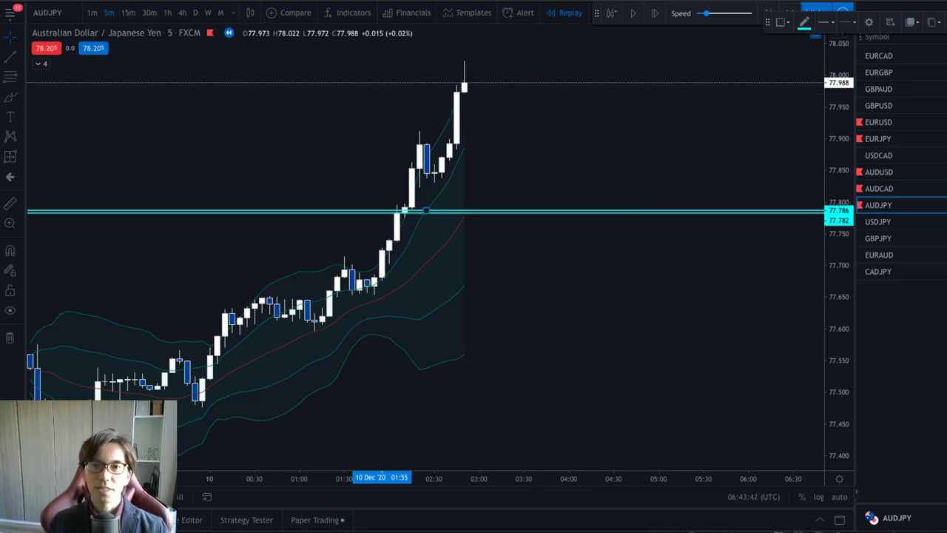
{"action": "key", "text": "alt+Tab"}
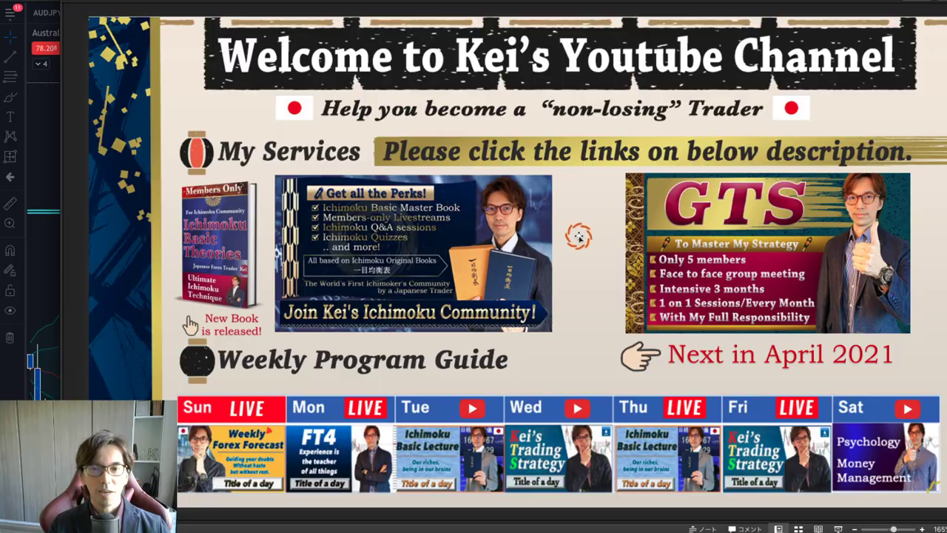
Switch to the forex website and highlight the day 24 'Market Analysis by Ichimoku' entry.
{"action": "key", "text": "alt+Tab"}
{"action": "scroll", "coordinate": [503, 209], "scroll_direction": "down", "scroll_amount": 15}
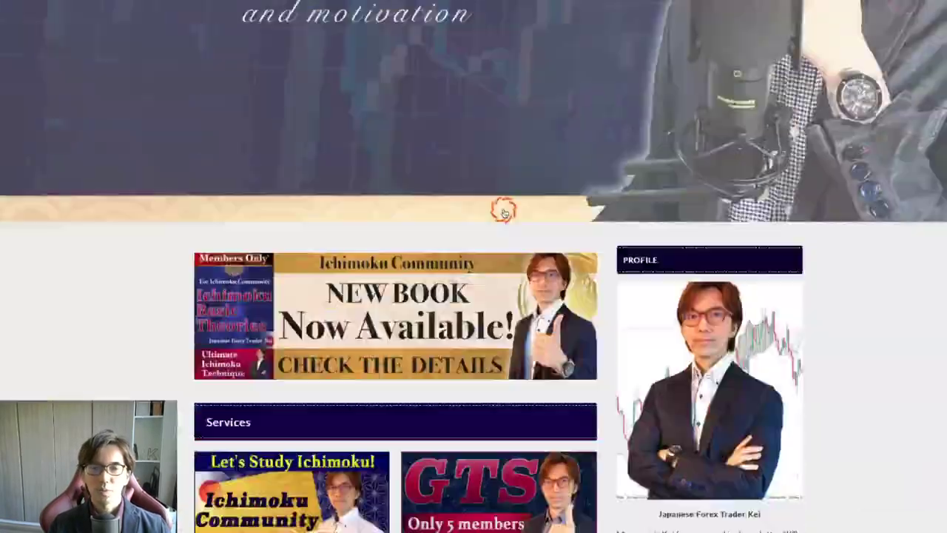
{"action": "scroll", "coordinate": [505, 213], "scroll_direction": "down", "scroll_amount": 15}
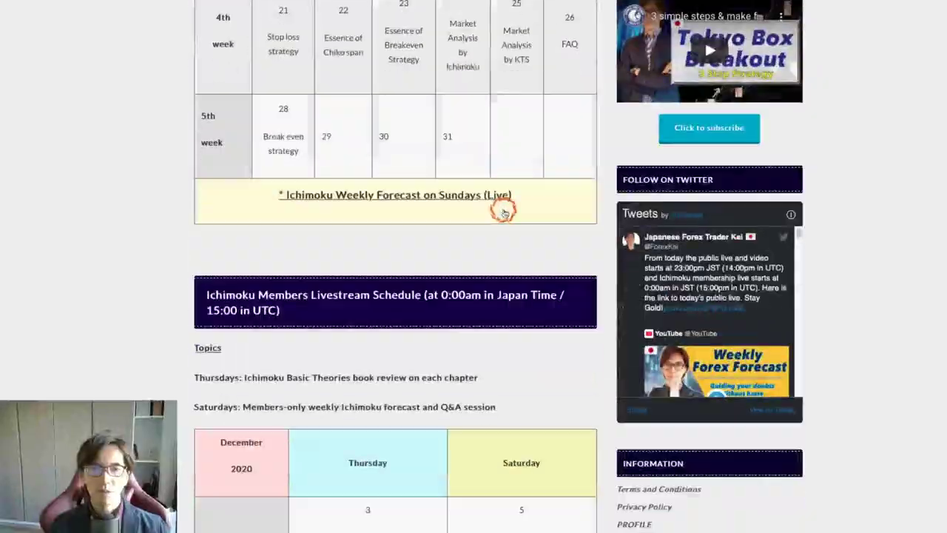
{"action": "scroll", "coordinate": [503, 207], "scroll_direction": "up", "scroll_amount": 4}
{"action": "left_click_drag", "start_coordinate": [448, 345], "coordinate": [517, 432]}
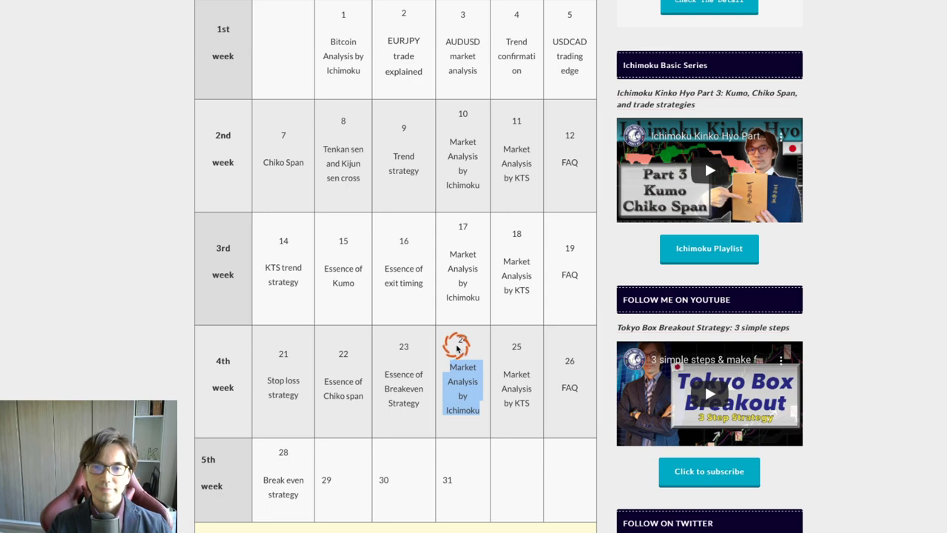
{"action": "left_click", "coordinate": [449, 269]}
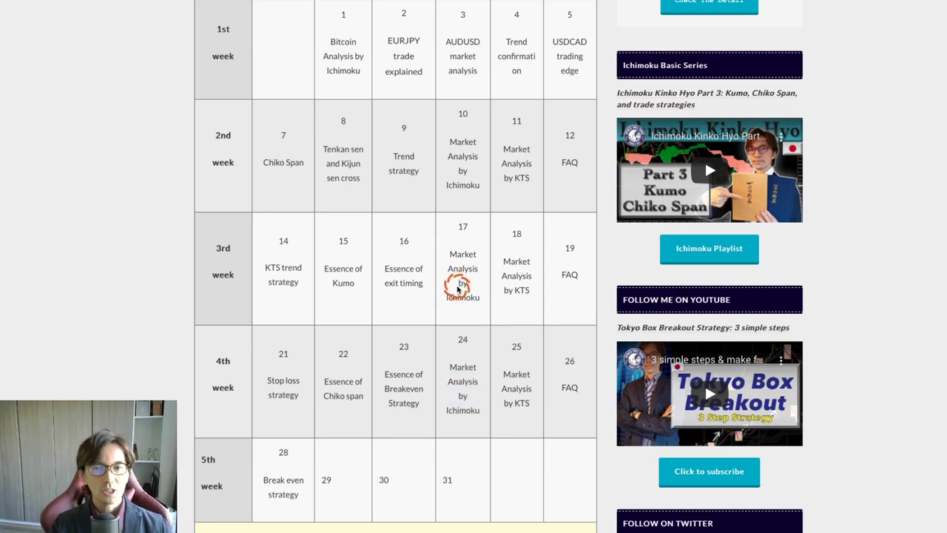
Highlight the 'Youtube Public Schedule' heading, then scroll down and highlight a calendar entry.
{"action": "scroll", "coordinate": [460, 292], "scroll_direction": "up", "scroll_amount": 15}
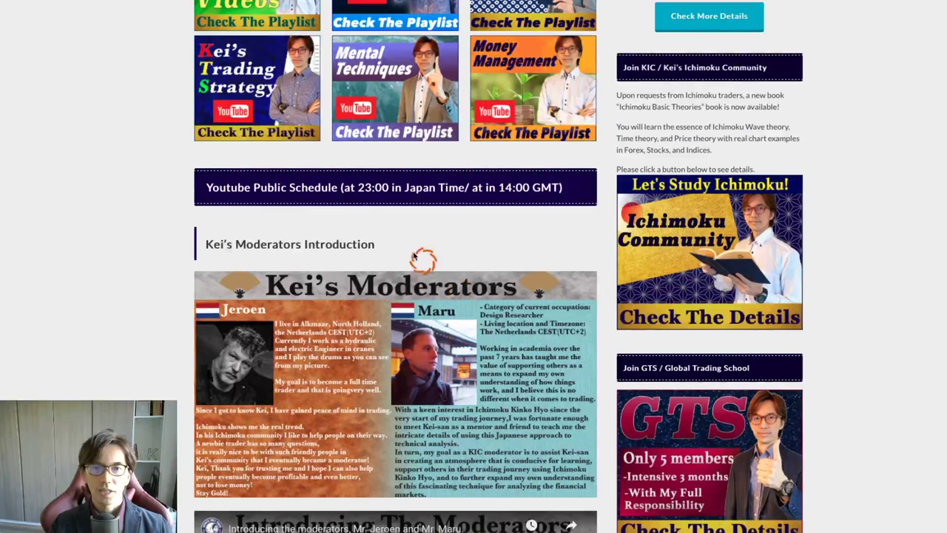
{"action": "left_click_drag", "start_coordinate": [308, 188], "coordinate": [468, 193]}
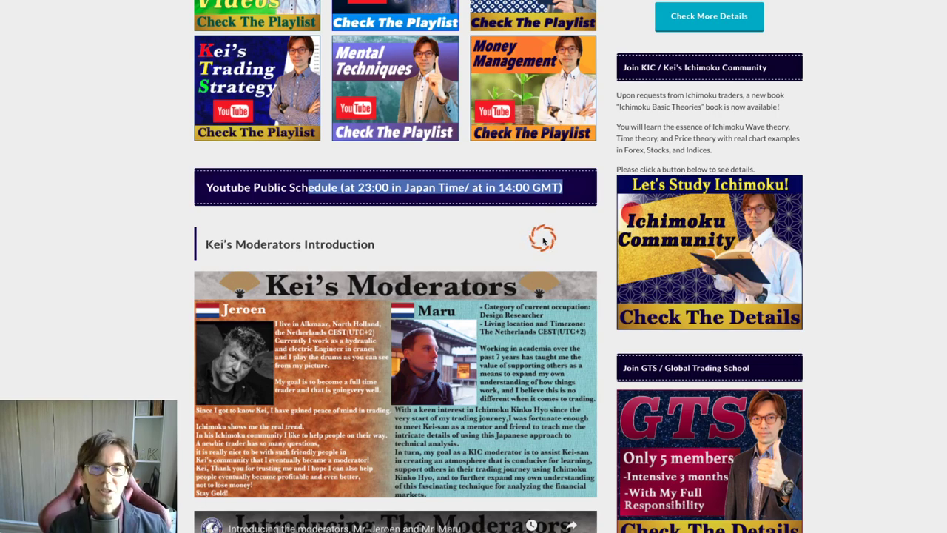
{"action": "scroll", "coordinate": [478, 383], "scroll_direction": "down", "scroll_amount": 10}
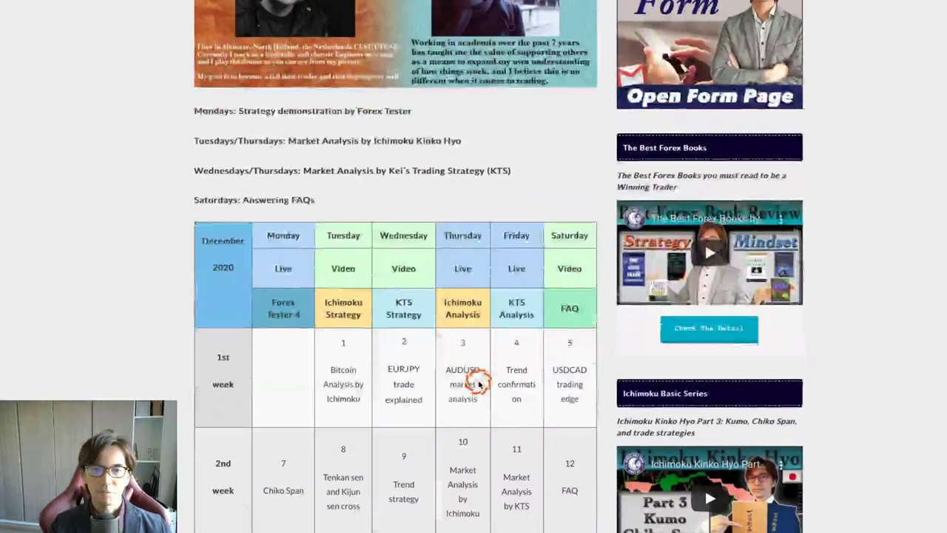
{"action": "scroll", "coordinate": [477, 382], "scroll_direction": "down", "scroll_amount": 2}
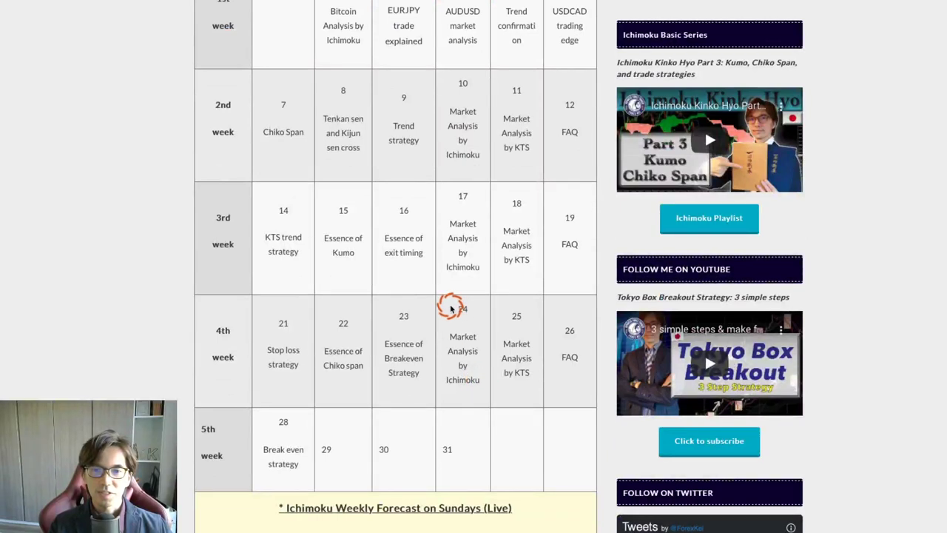
{"action": "left_click_drag", "start_coordinate": [448, 303], "coordinate": [485, 401]}
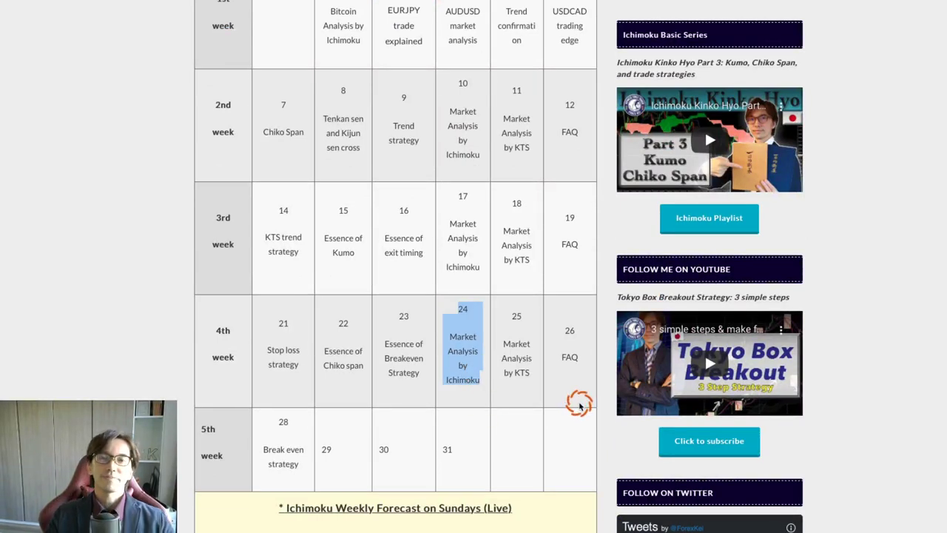